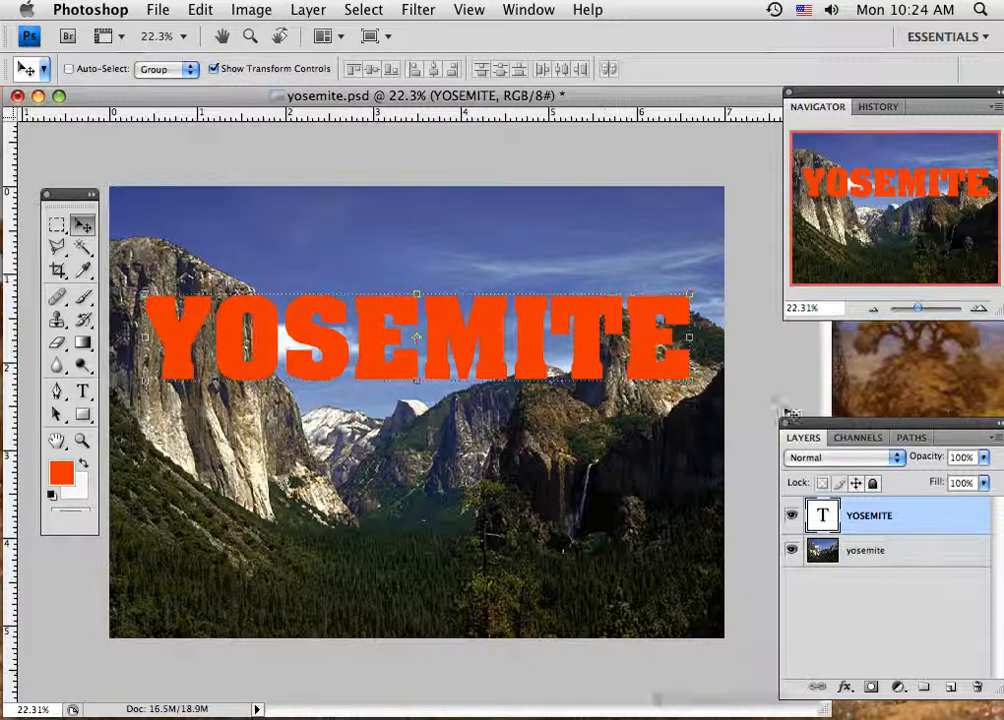
- Hide the YOSEMITE text layer to view the photo beneath it, and show the layer again
left_click(792, 516)
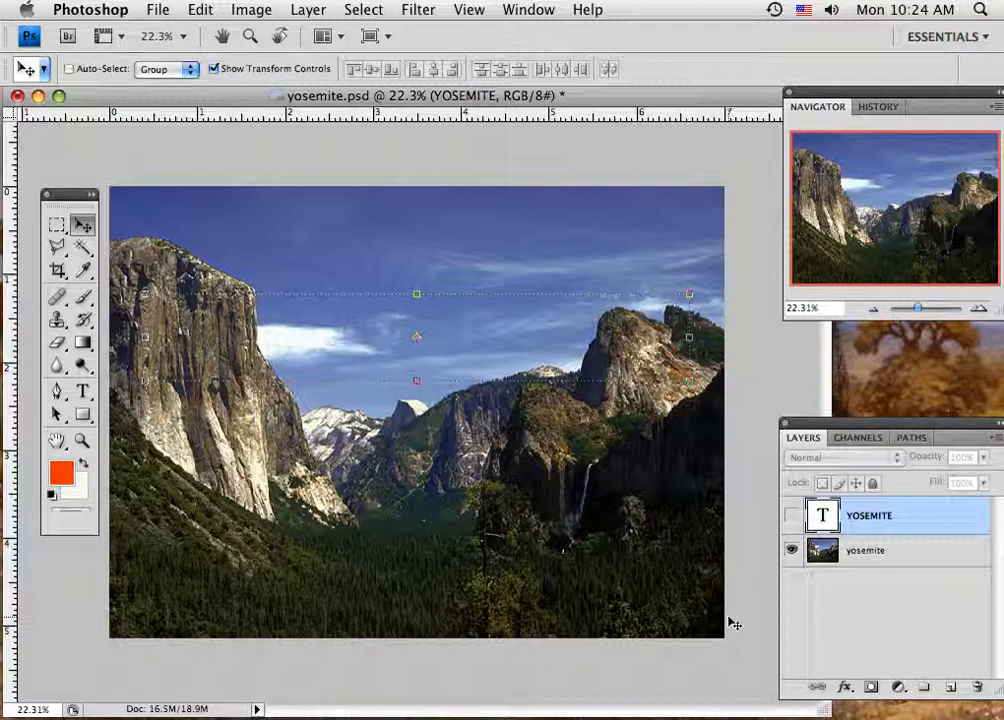
left_click(791, 517)
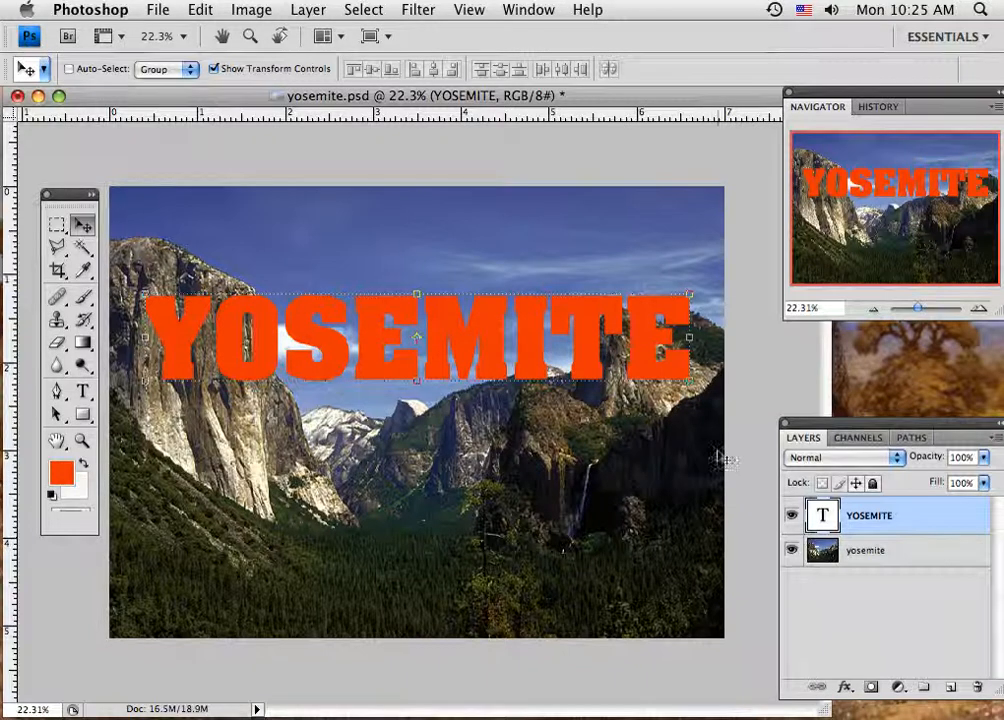
- Select the orange Y with the Magic Wand, extend the selection to the similar letters, and deselect everything
left_click(83, 250)
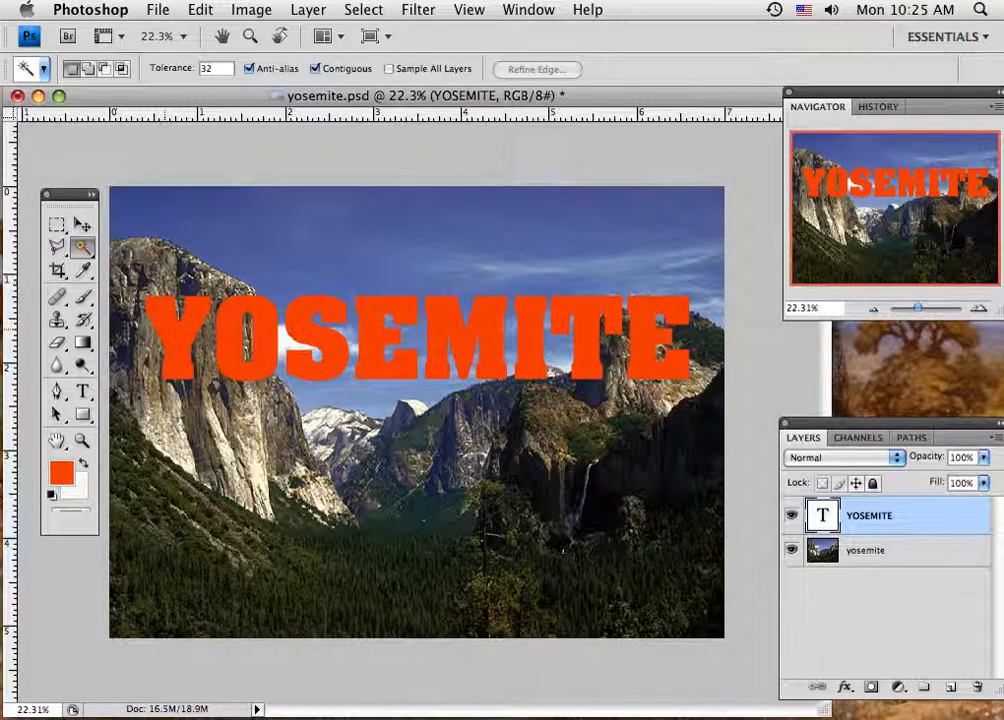
left_click(179, 350)
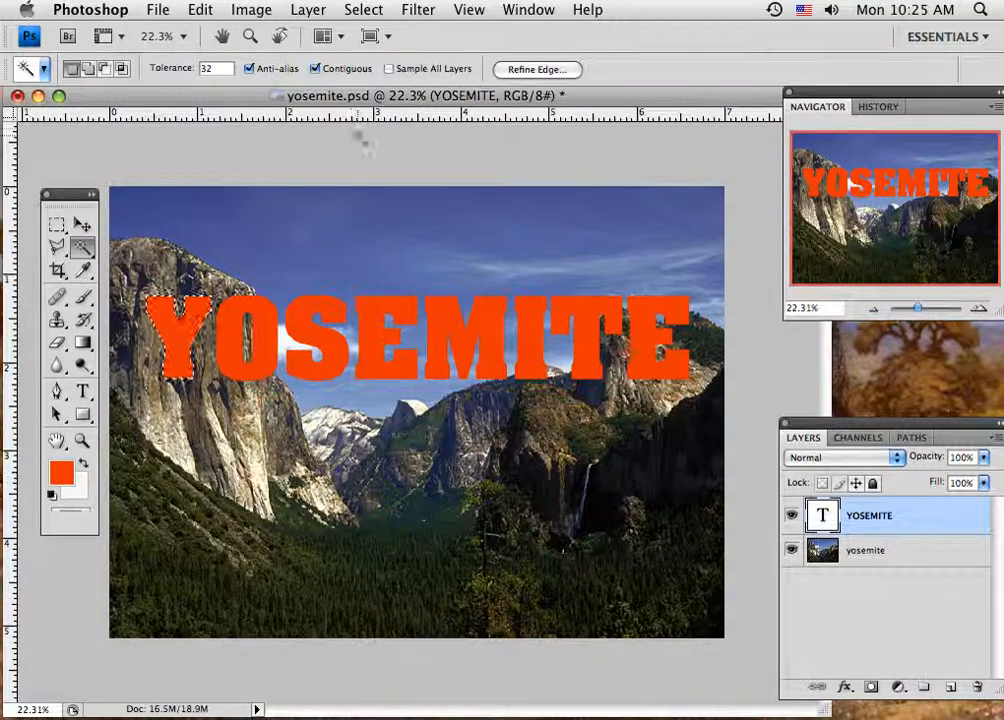
left_click(364, 9)
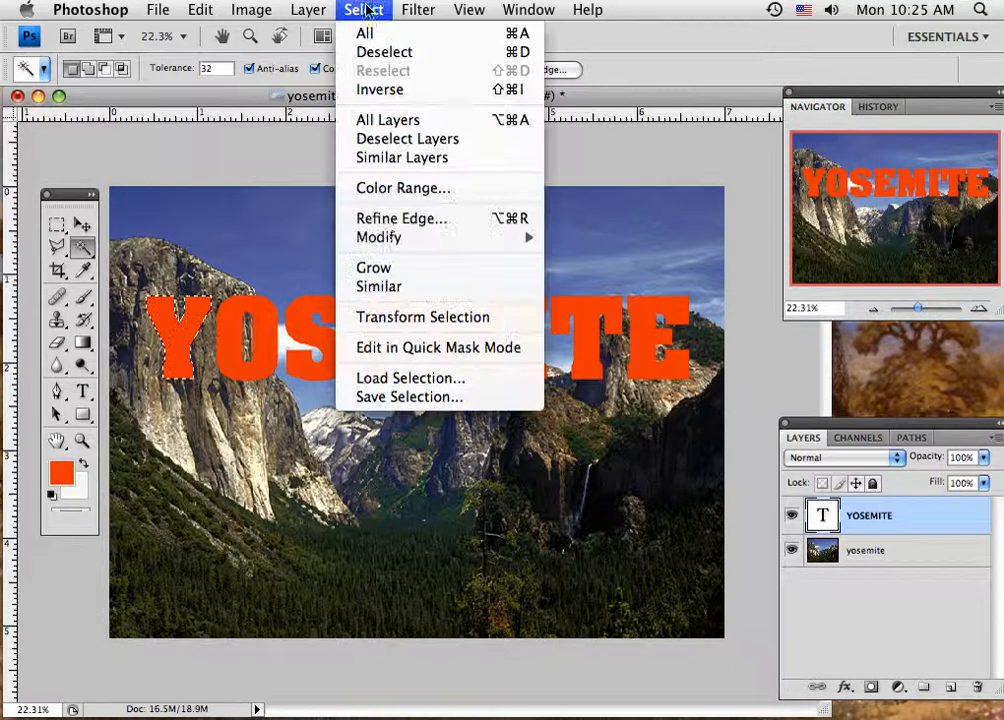
left_click(380, 288)
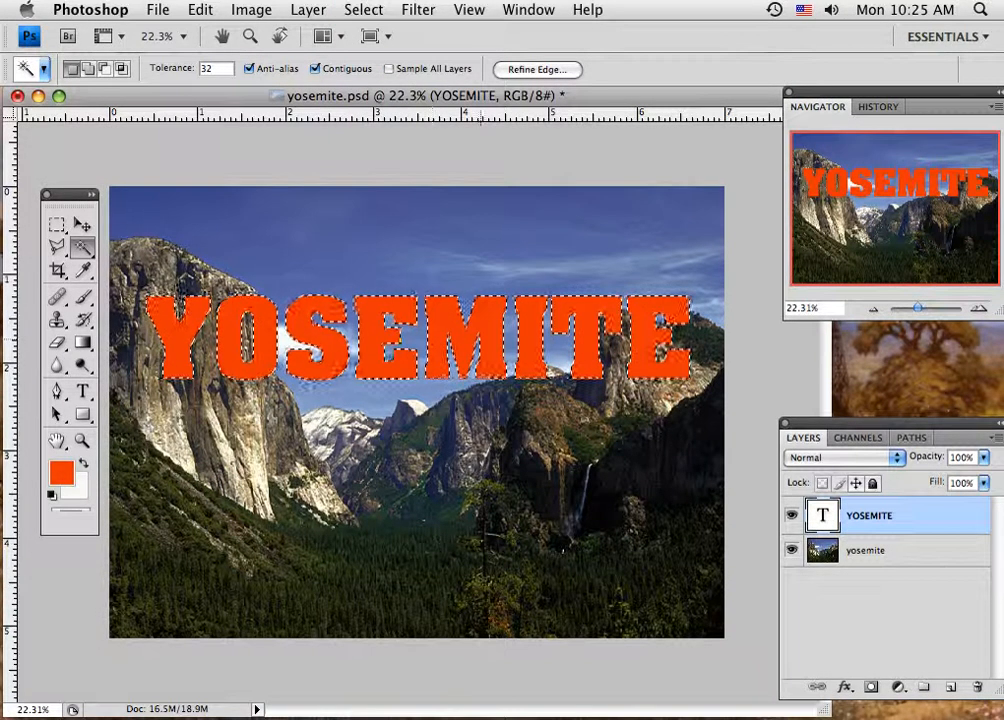
key("super+d")
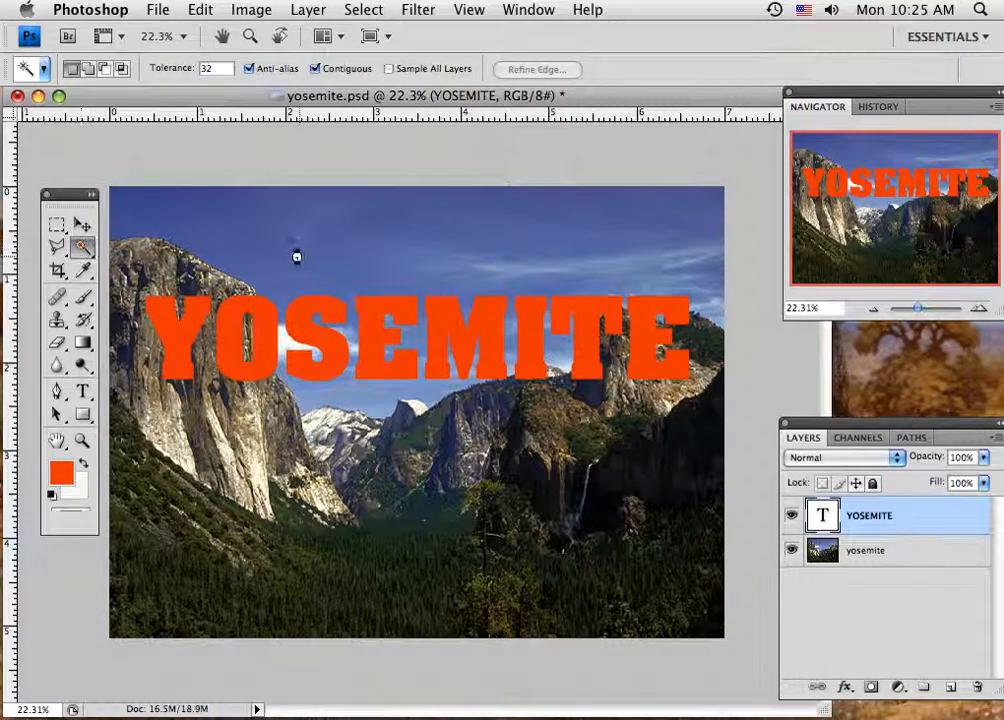
- Select the area around the letters including the enclosed gaps, invert it to the letters, and deselect
left_click(340, 293)
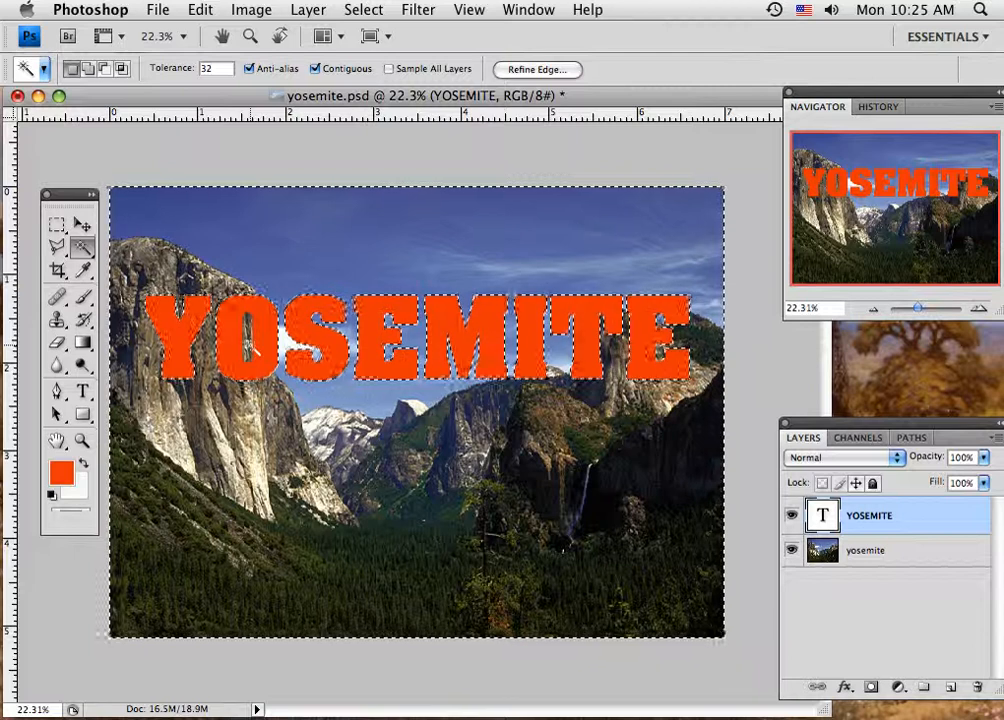
left_click(363, 10)
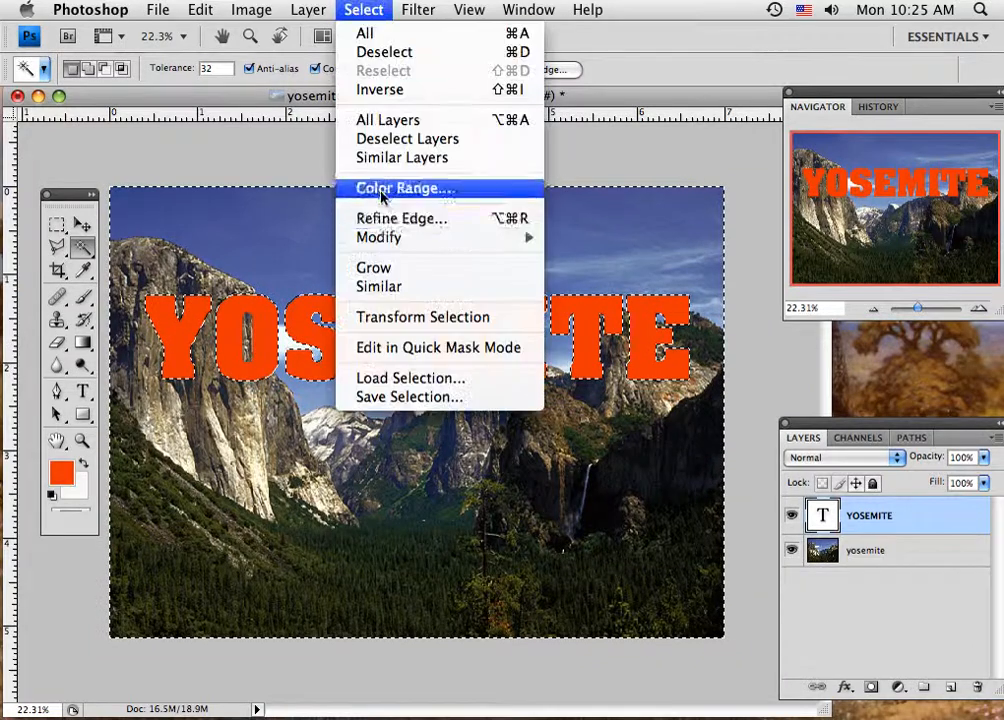
left_click(380, 287)
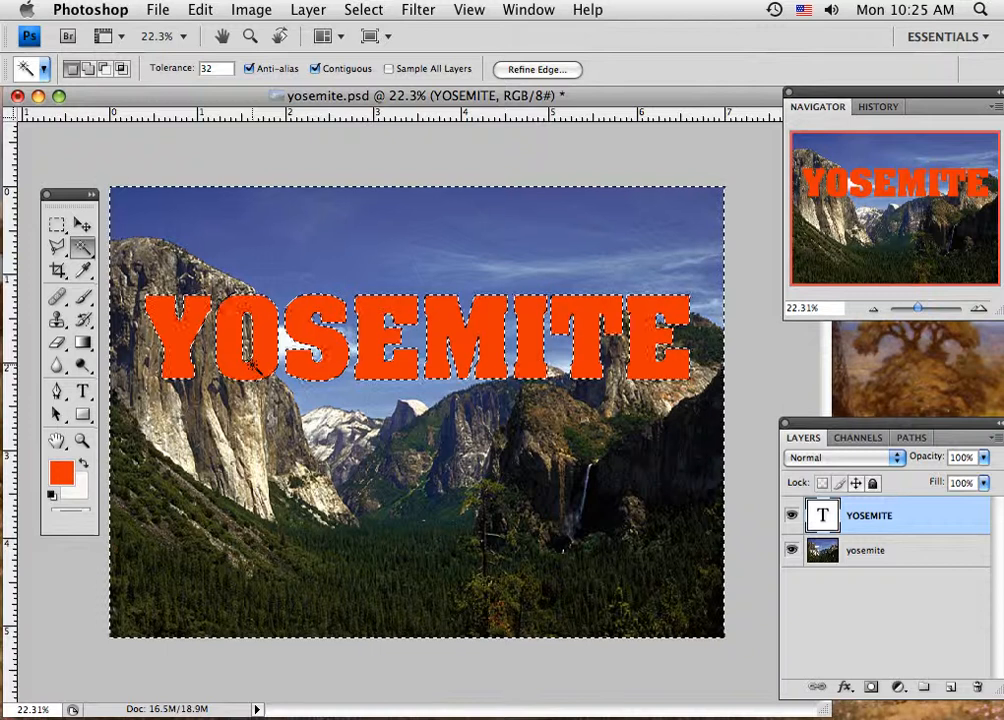
left_click(376, 12)
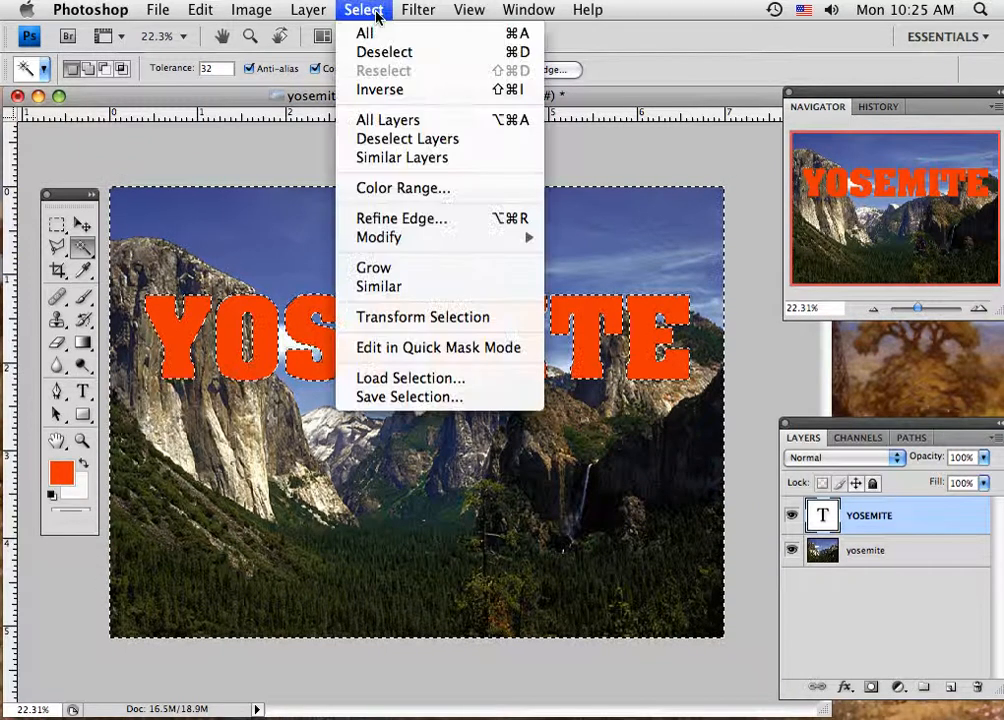
left_click(380, 90)
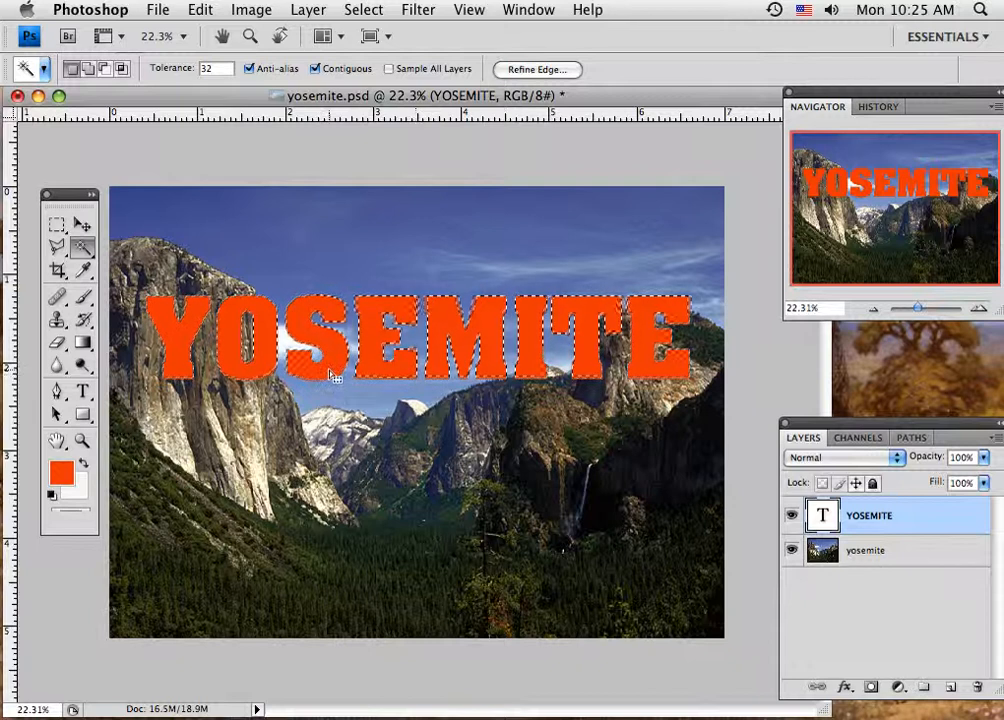
key("super+d")
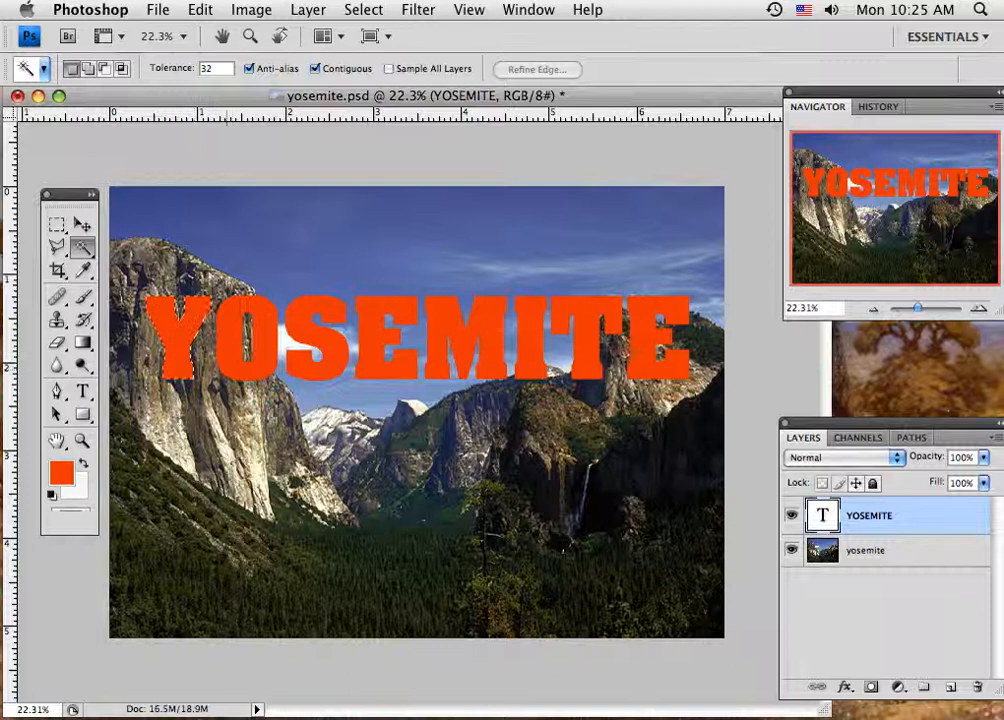
- Select the letter Y, extend the selection to all similarly coloured letters, and hide the YOSEMITE text layer
key("super+shift+d")
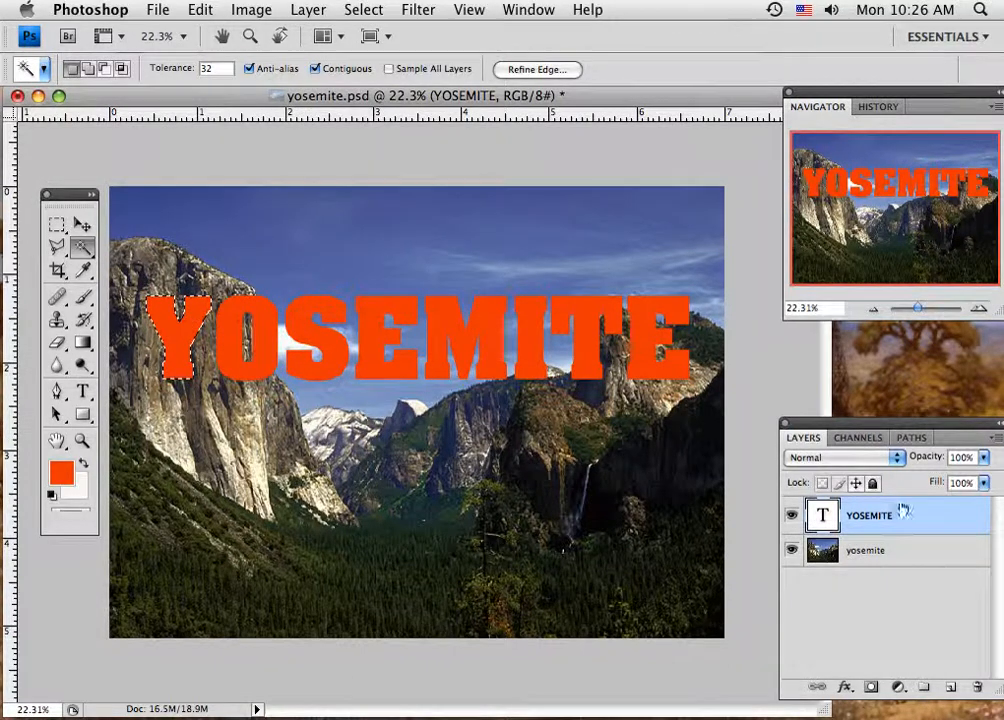
left_click(364, 10)
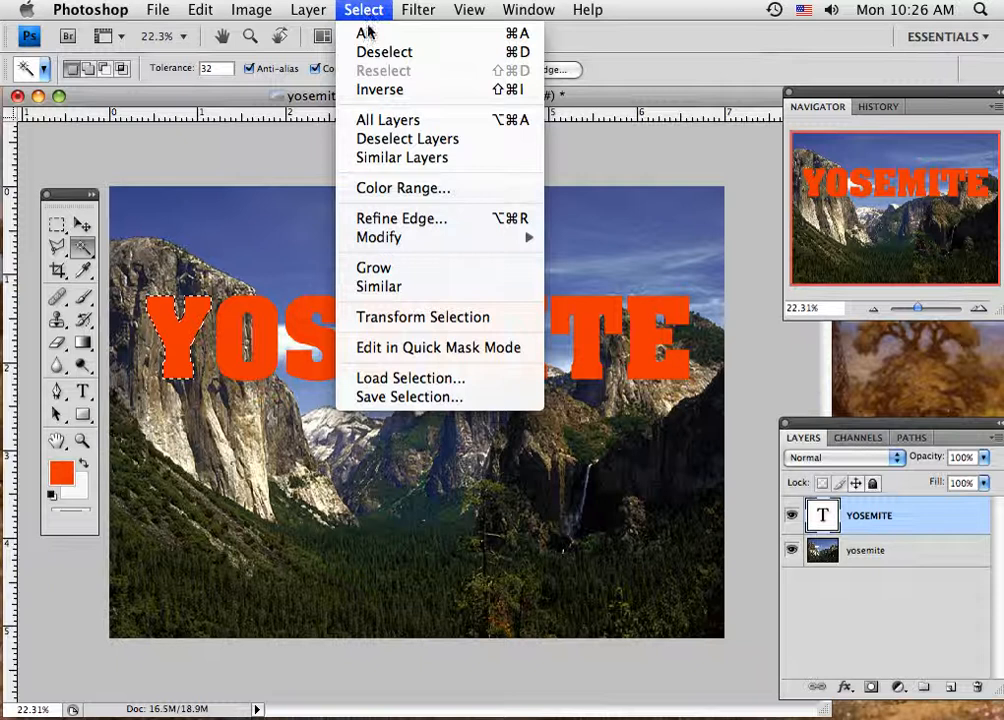
left_click(402, 288)
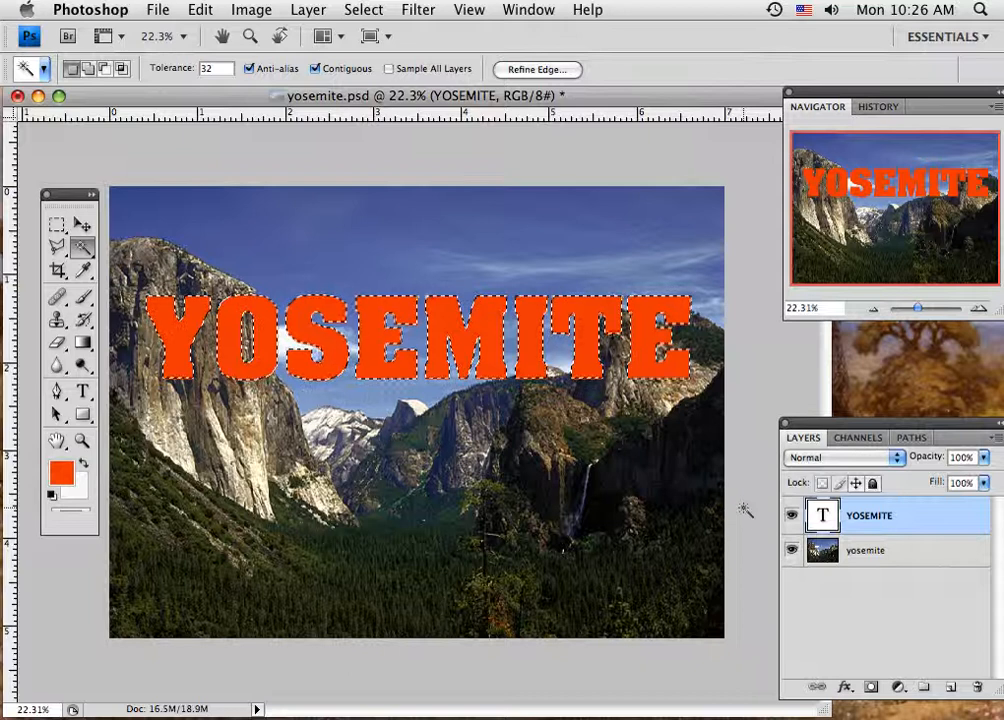
left_click(791, 518)
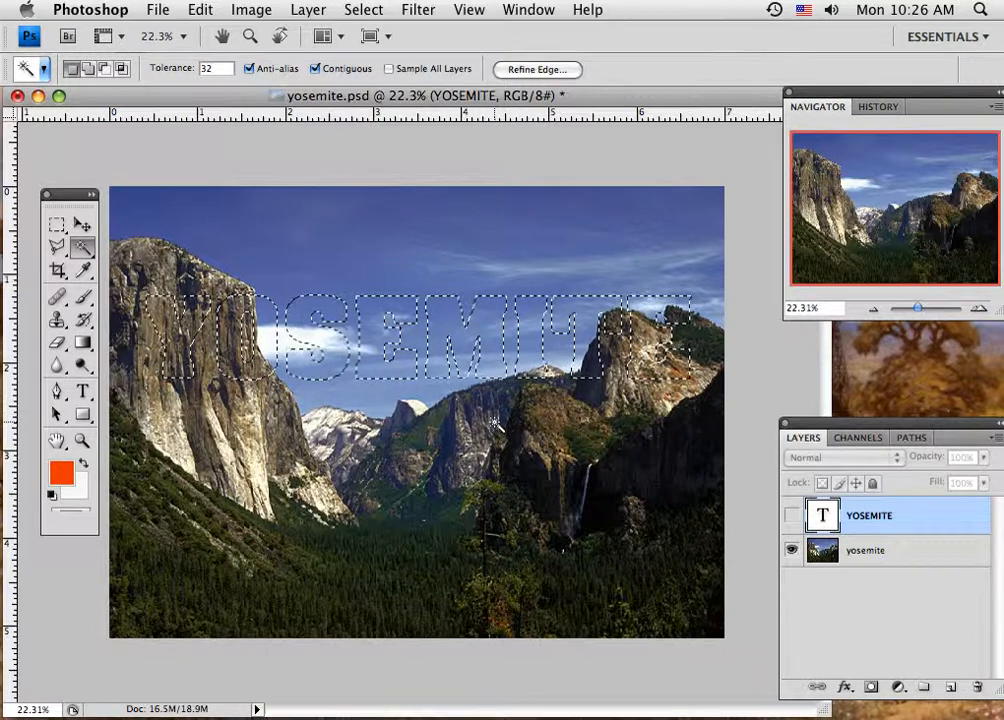
- Copy the letter-shaped area from the yosemite photo layer and add a layer above it named "new letters"
left_click(867, 554)
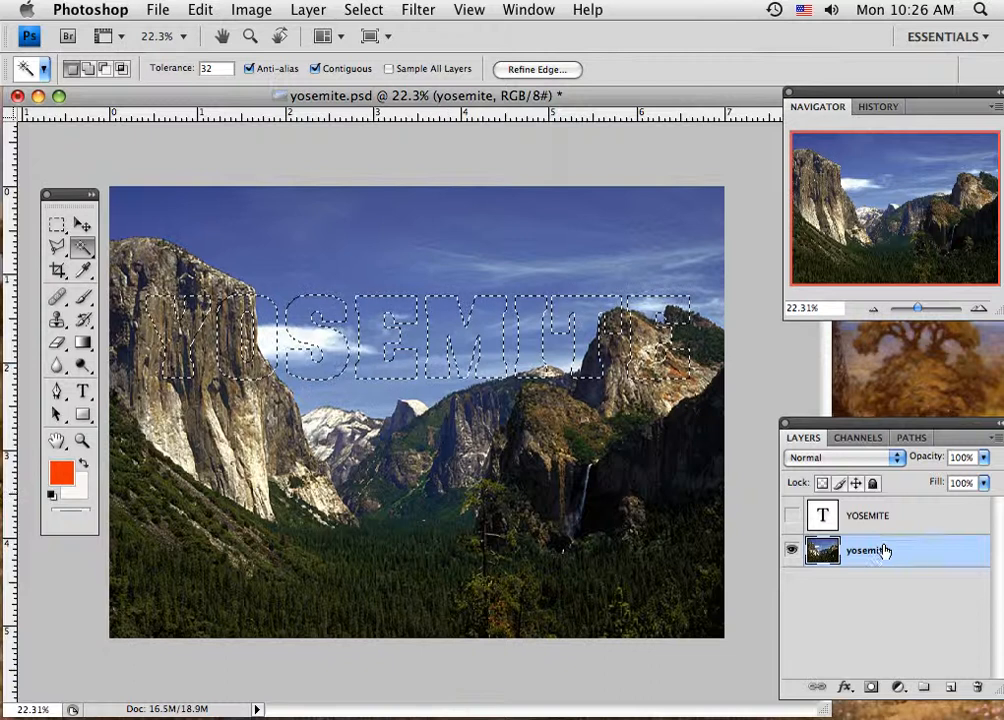
left_click(951, 688)
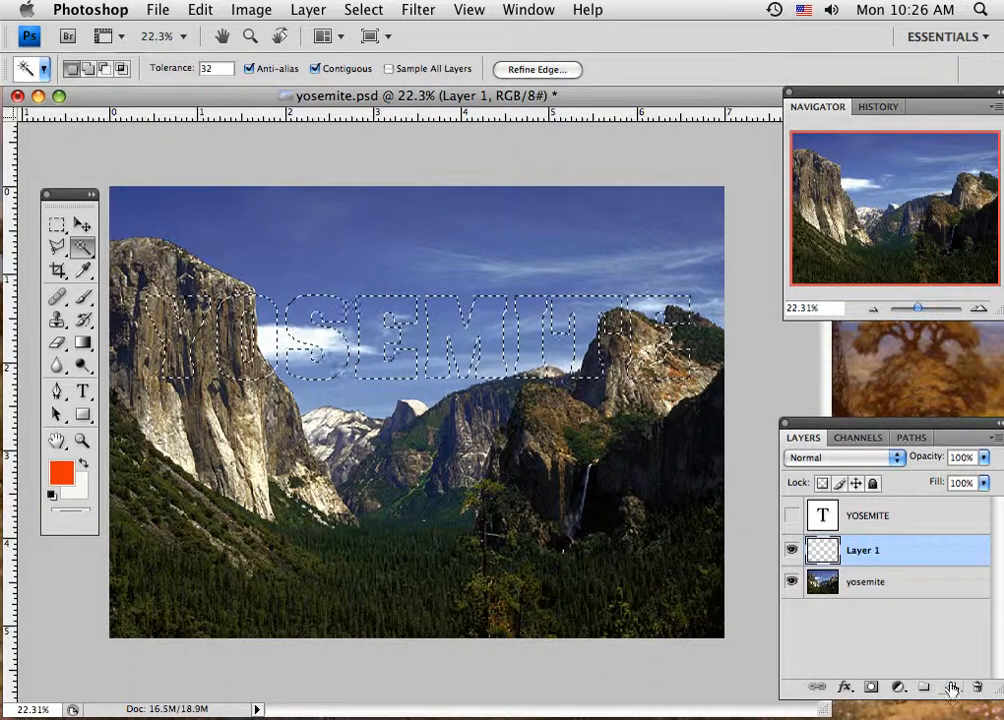
double_click(864, 551)
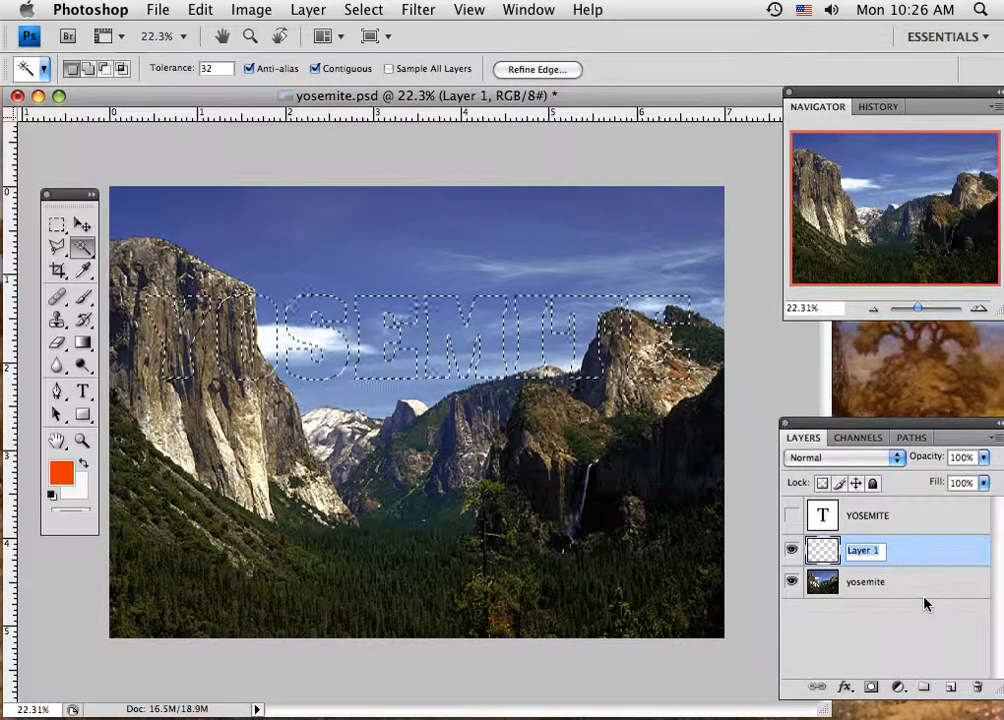
type("new lett")
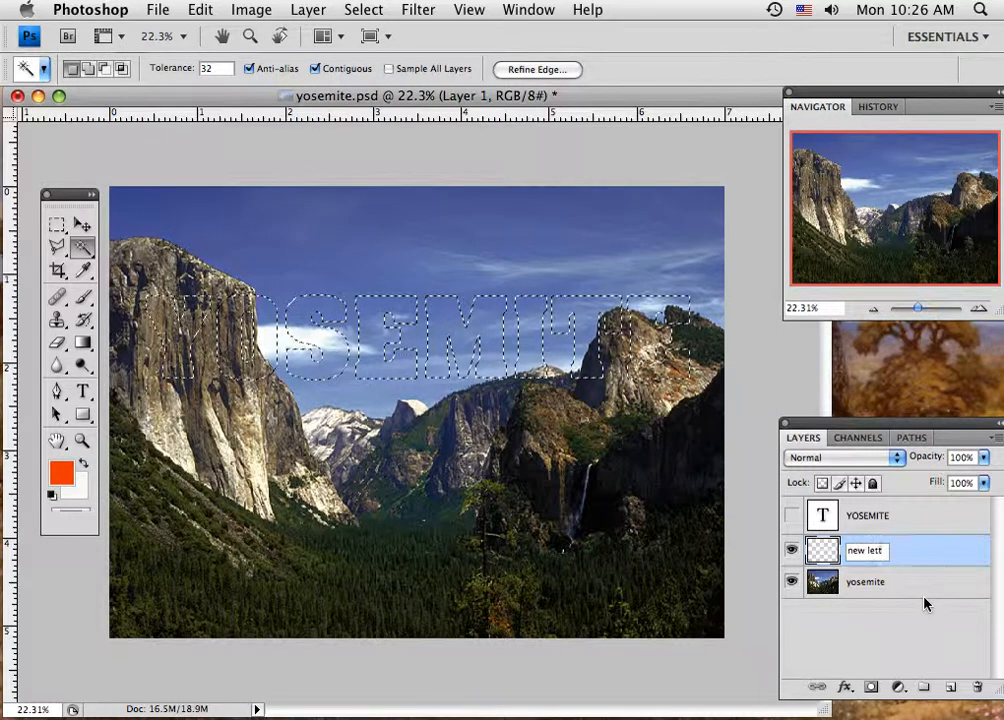
type("ers")
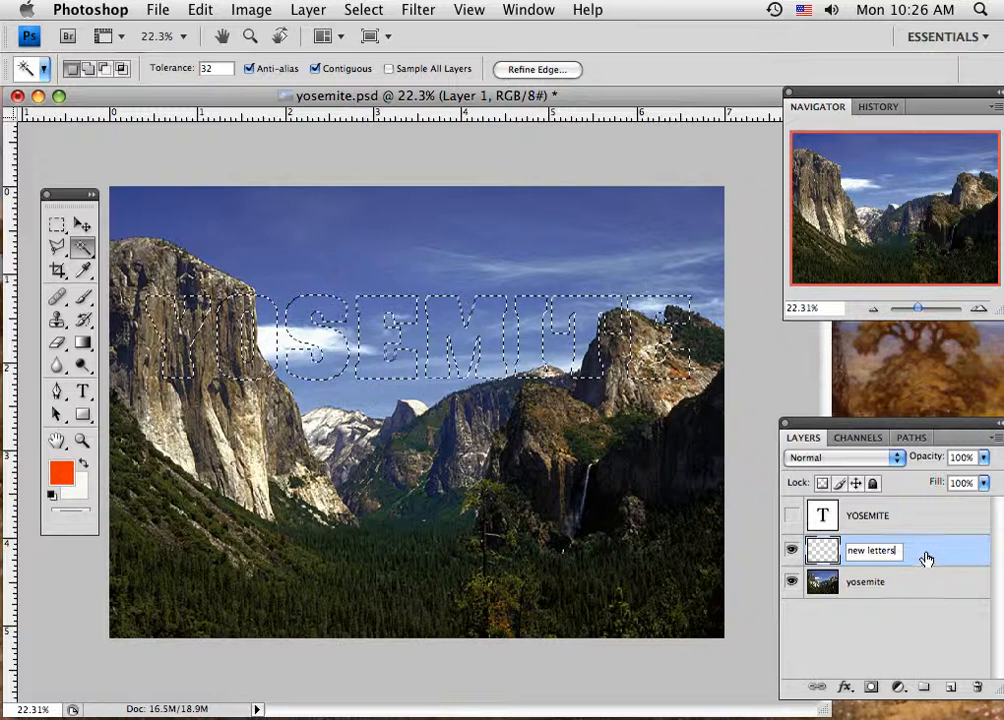
key("Return")
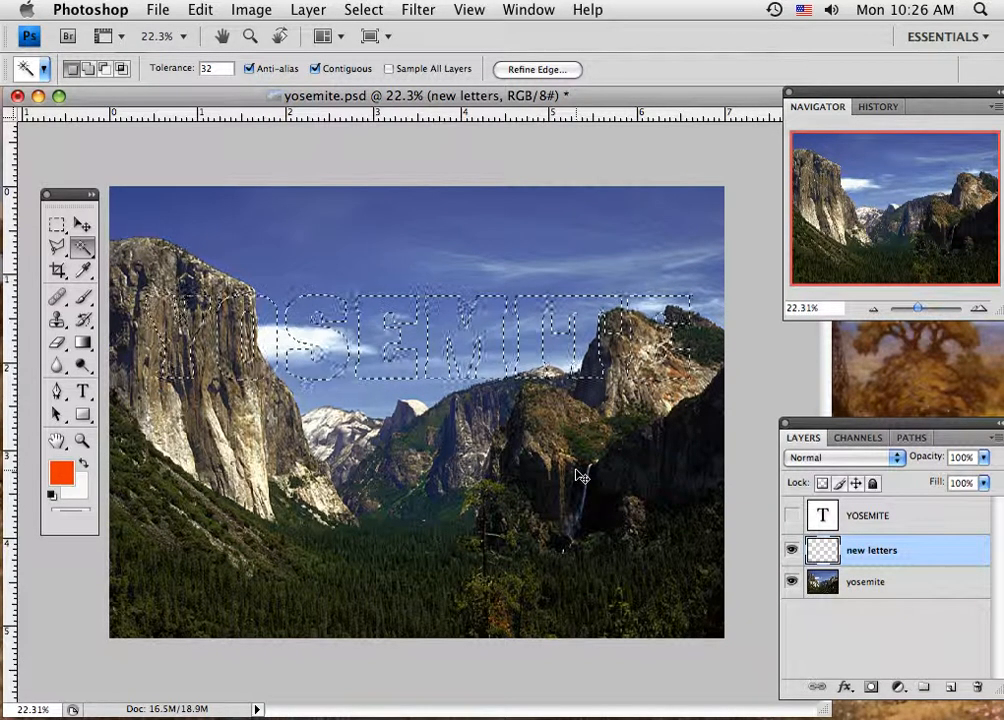
- Paste the copied letter shapes into the new letters layer and check them with the yosemite photo layer temporarily hidden
key("super+v")
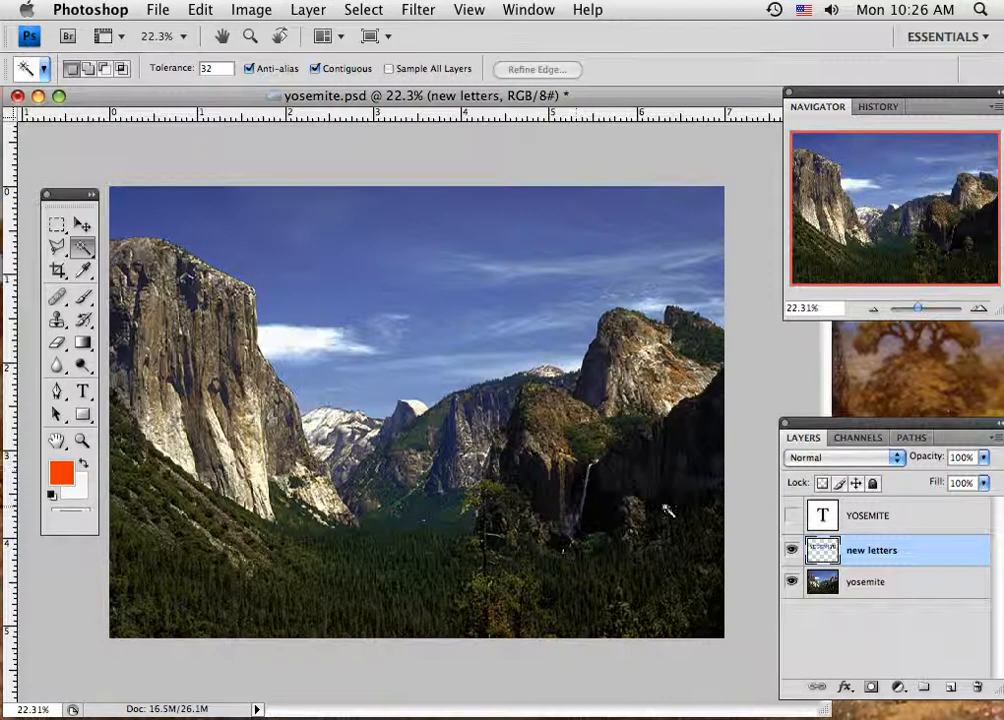
left_click(791, 581)
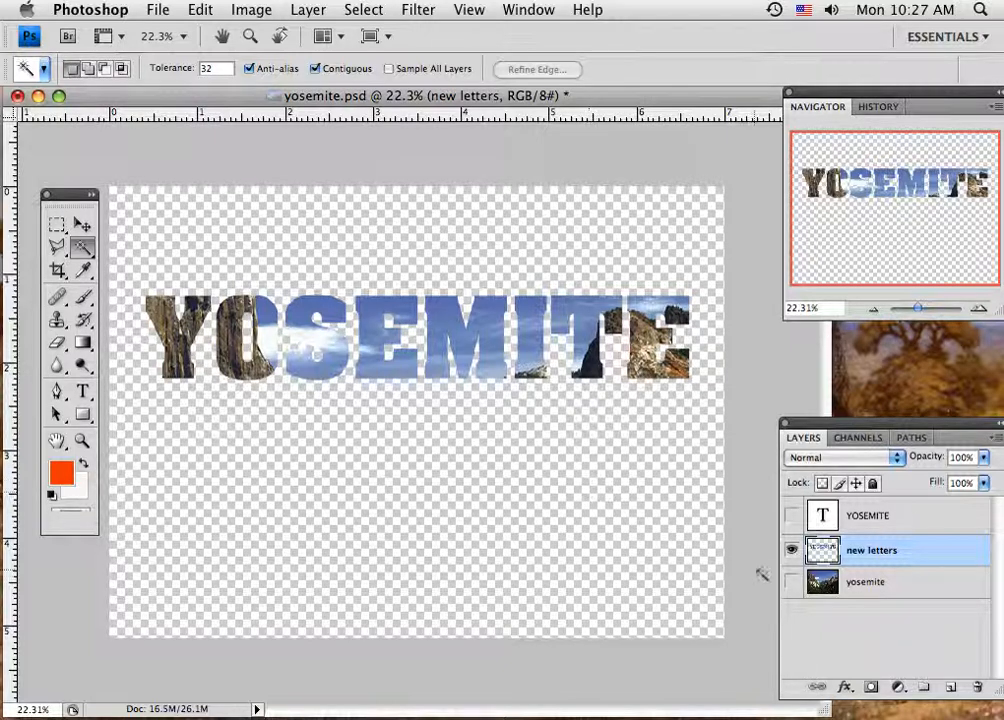
left_click(791, 583)
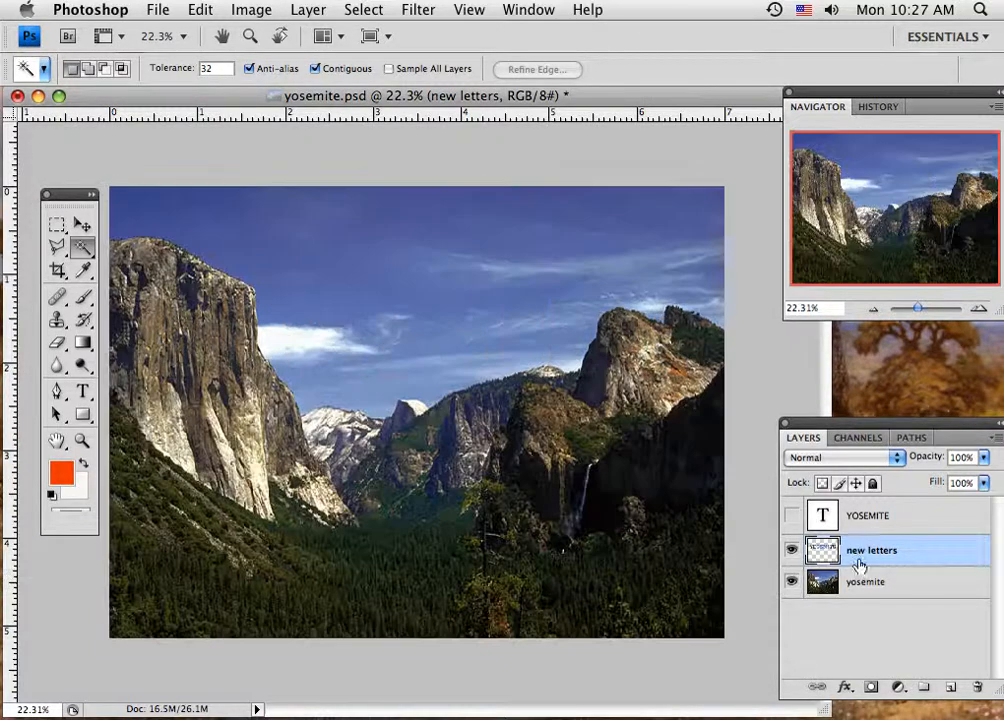
- Apply a Drop Shadow to the new letters layer with angle 135°, distance 19 px, spread 16% and size 46 px
left_click(845, 690)
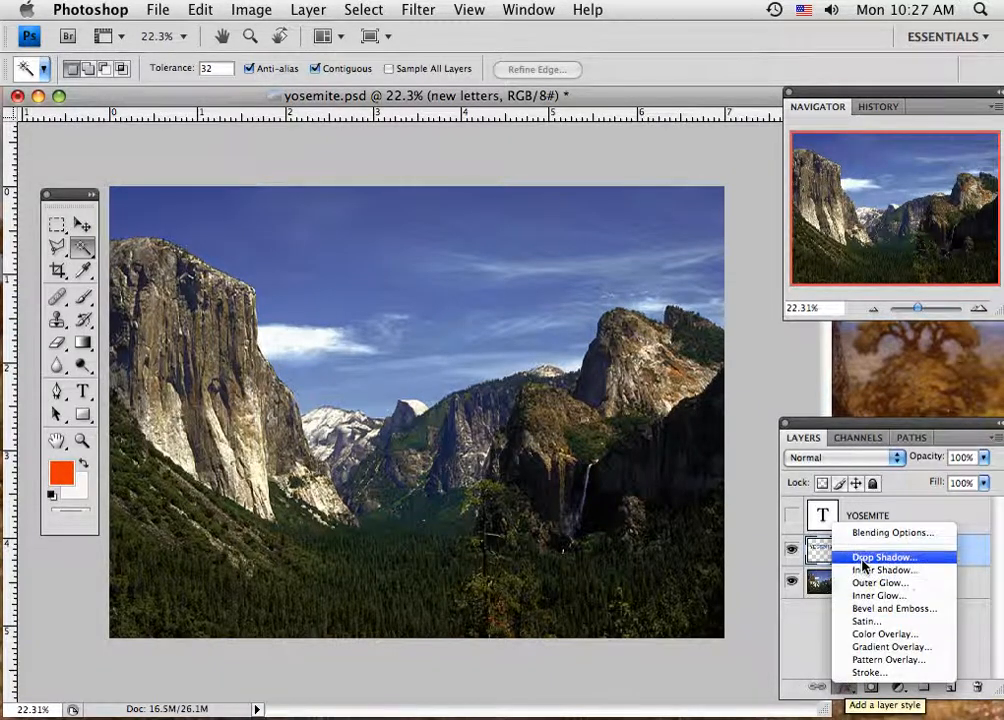
left_click(863, 564)
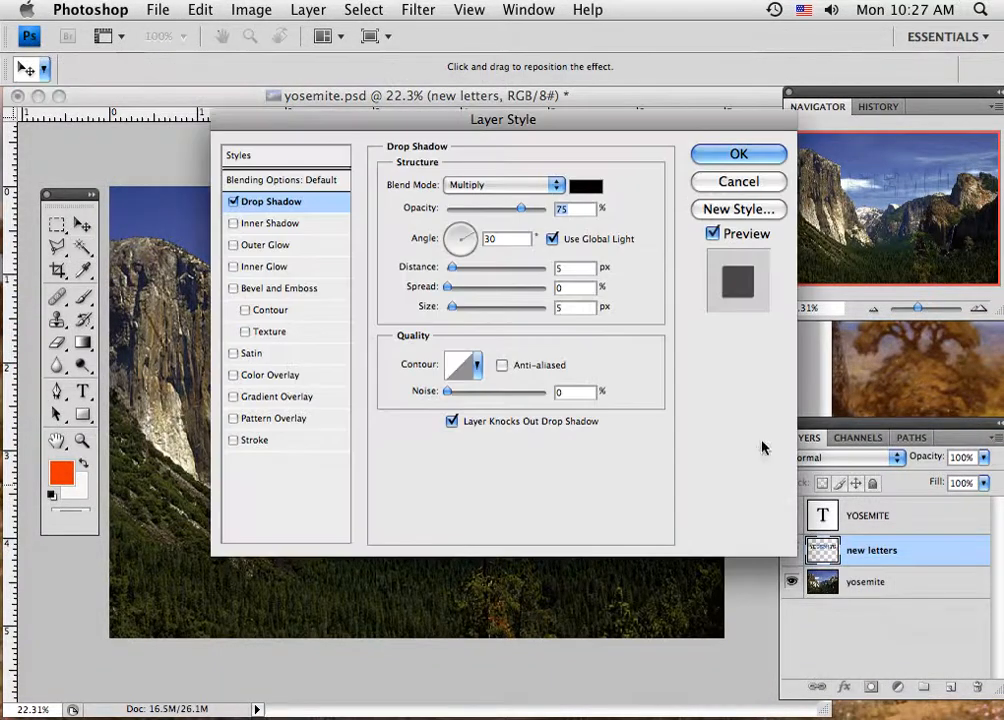
left_click_drag(481, 137, 555, 418)
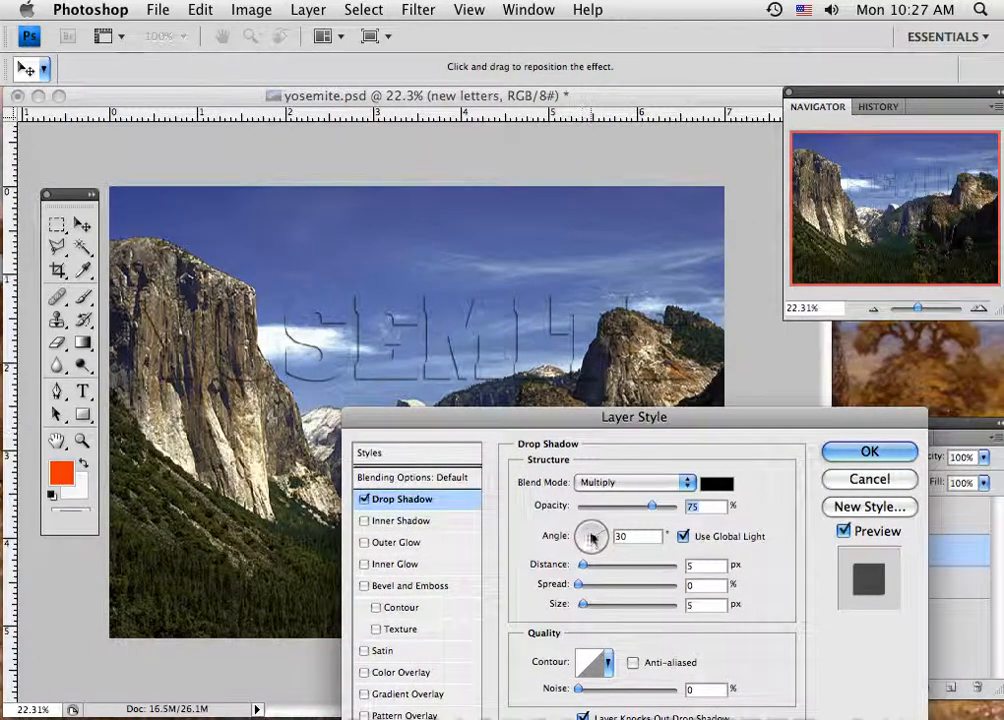
left_click_drag(588, 536, 591, 565)
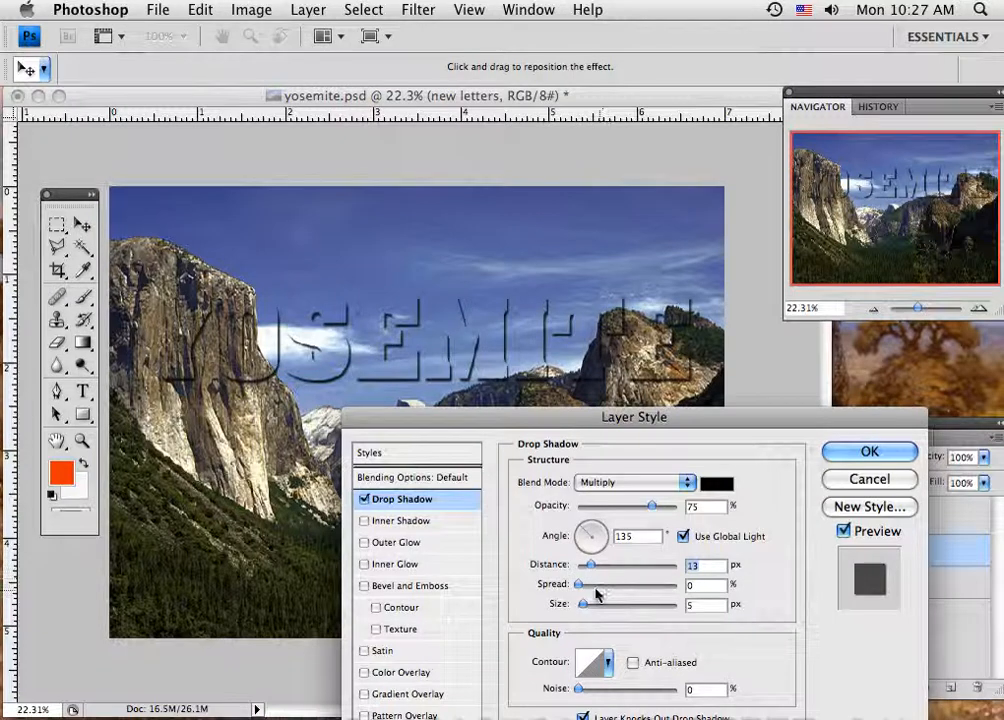
left_click(584, 585)
left_click_drag(587, 590, 599, 565)
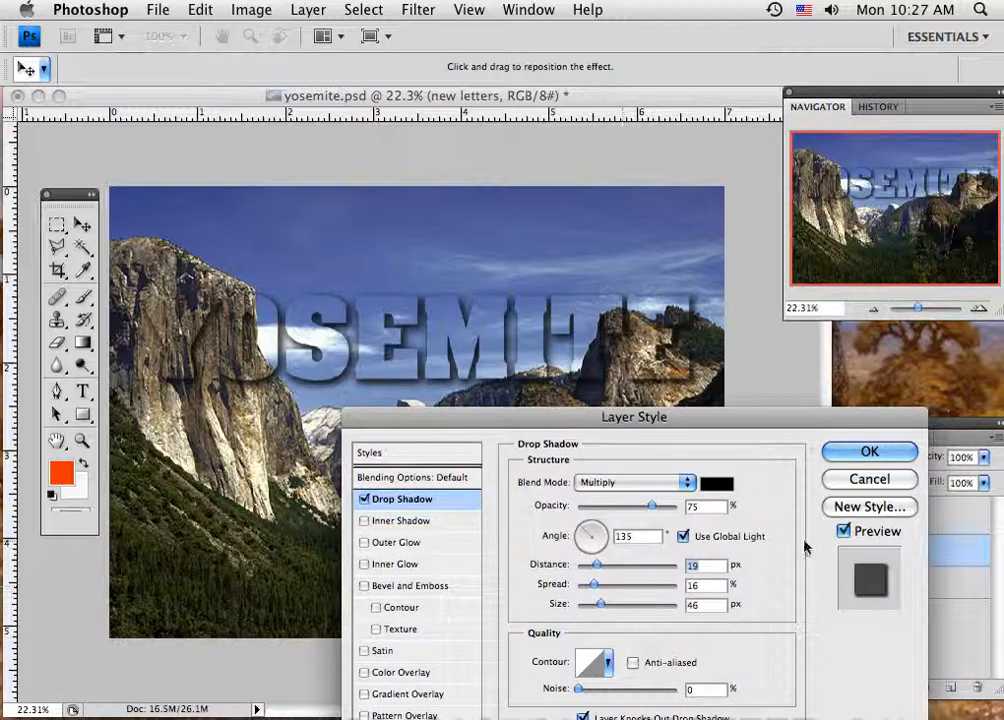
left_click(836, 456)
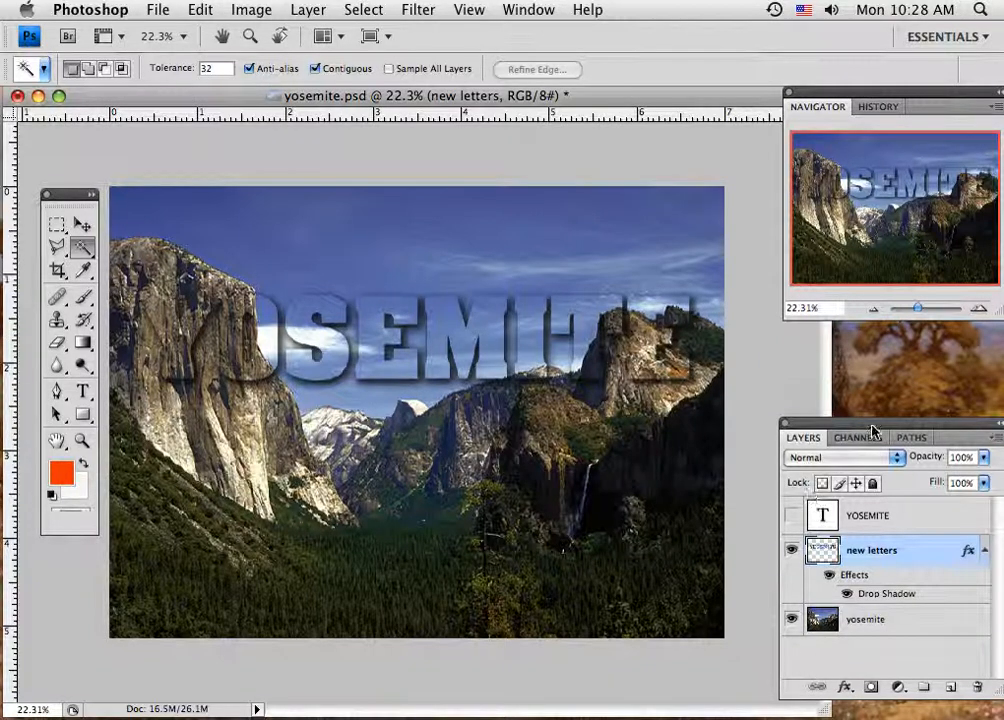
- Try a 13 px outside stroke in dark blue #0d2a7d on the new letters layer, and discard it
left_click_drag(873, 430, 871, 380)
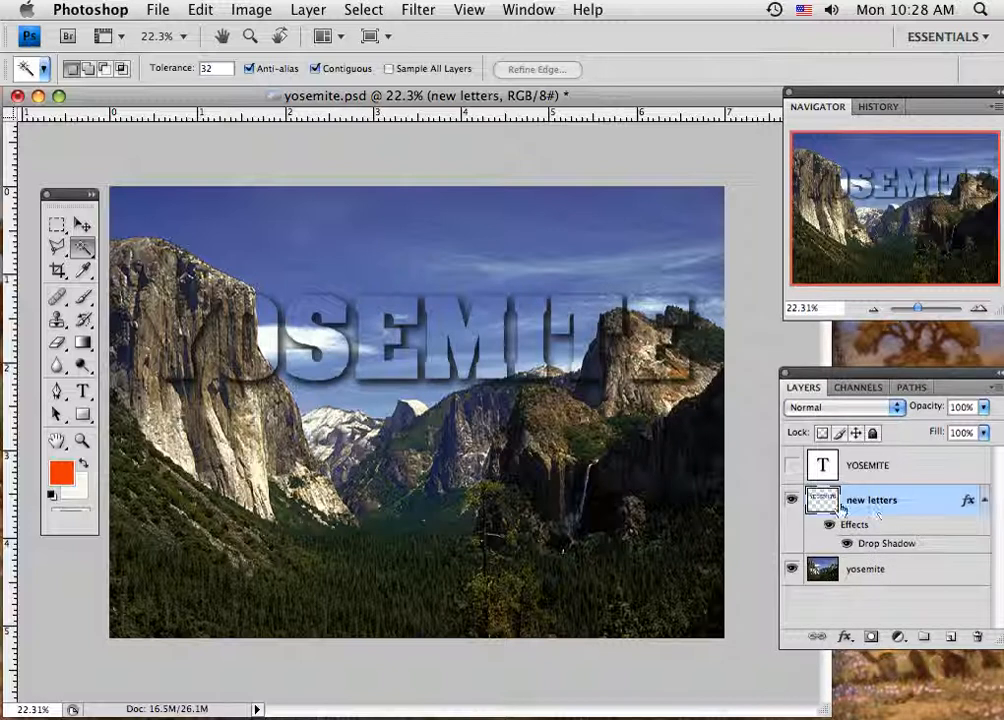
left_click(845, 637)
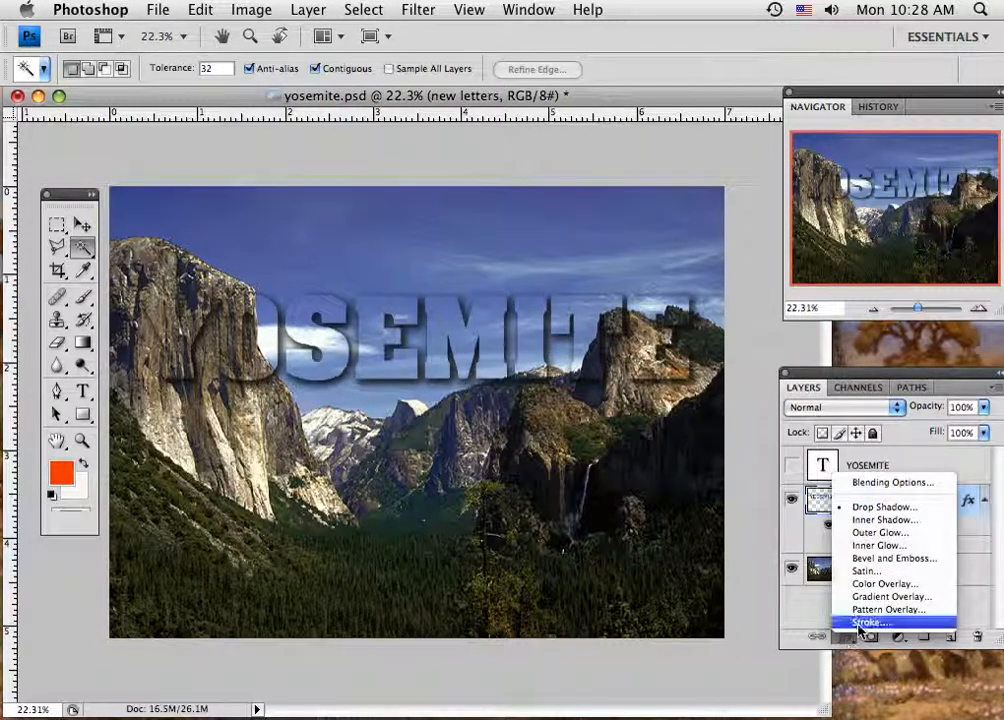
left_click(866, 622)
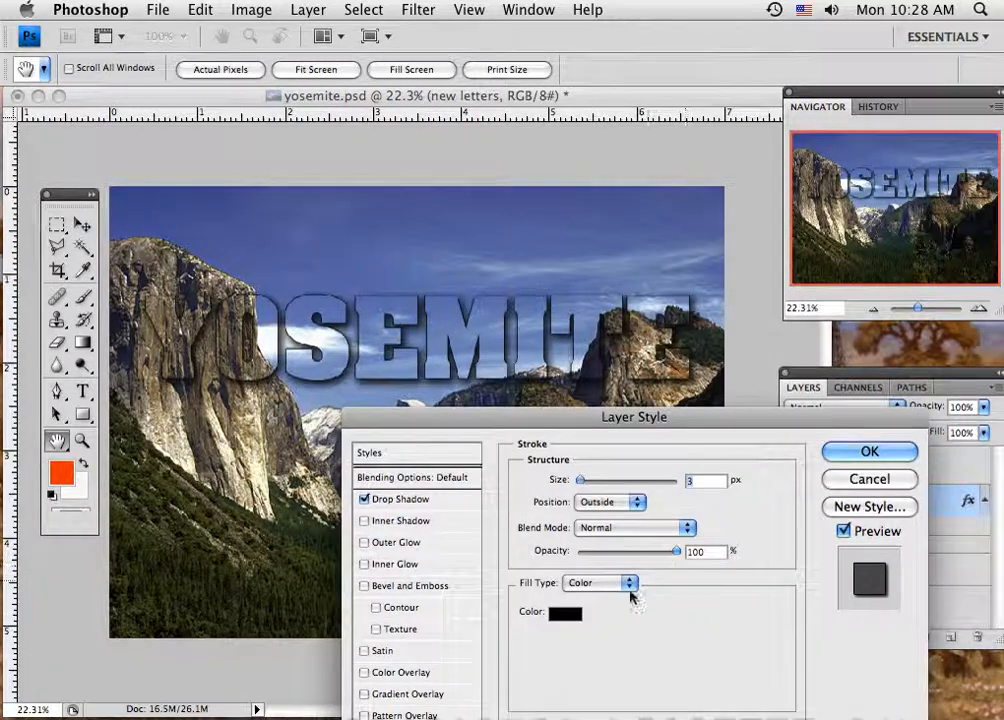
left_click(568, 616)
left_click_drag(519, 318, 525, 287)
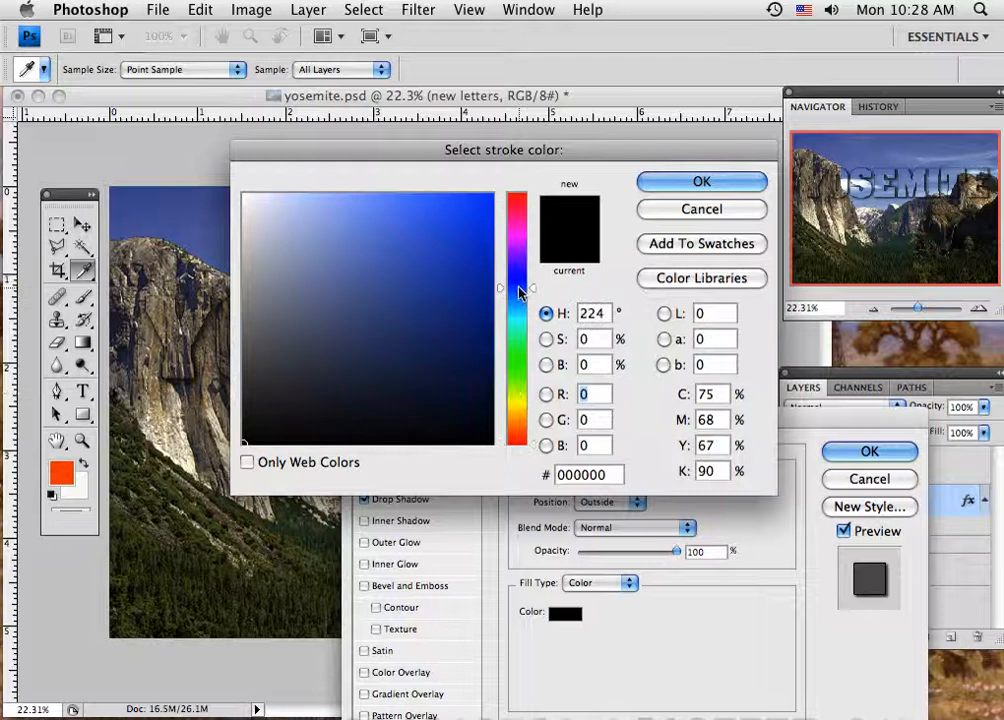
left_click_drag(482, 345, 466, 321)
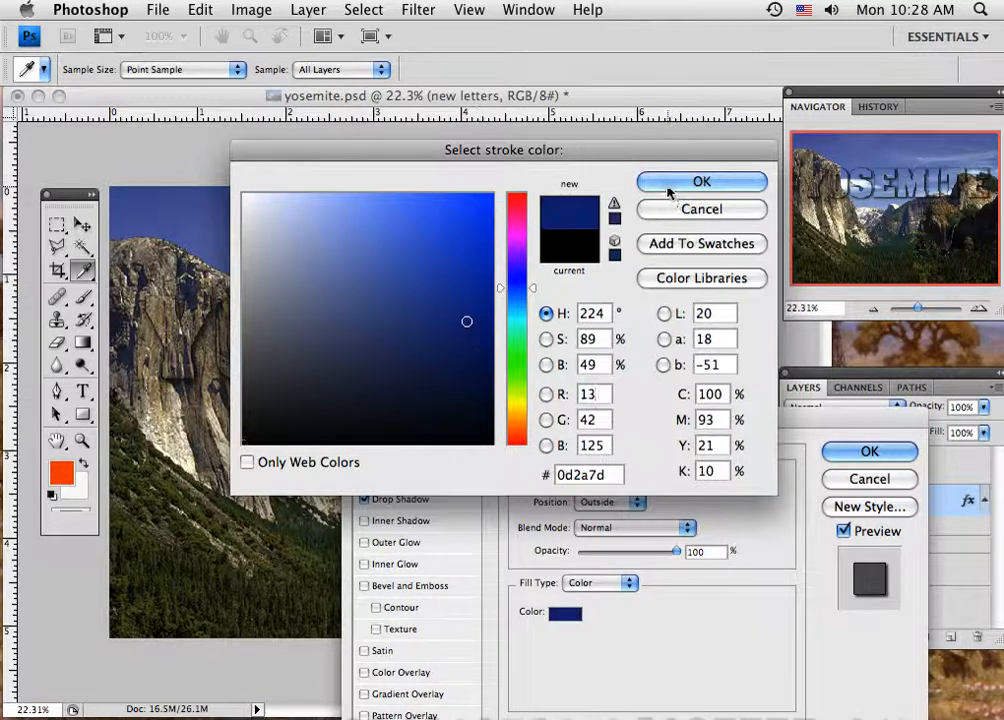
left_click(698, 183)
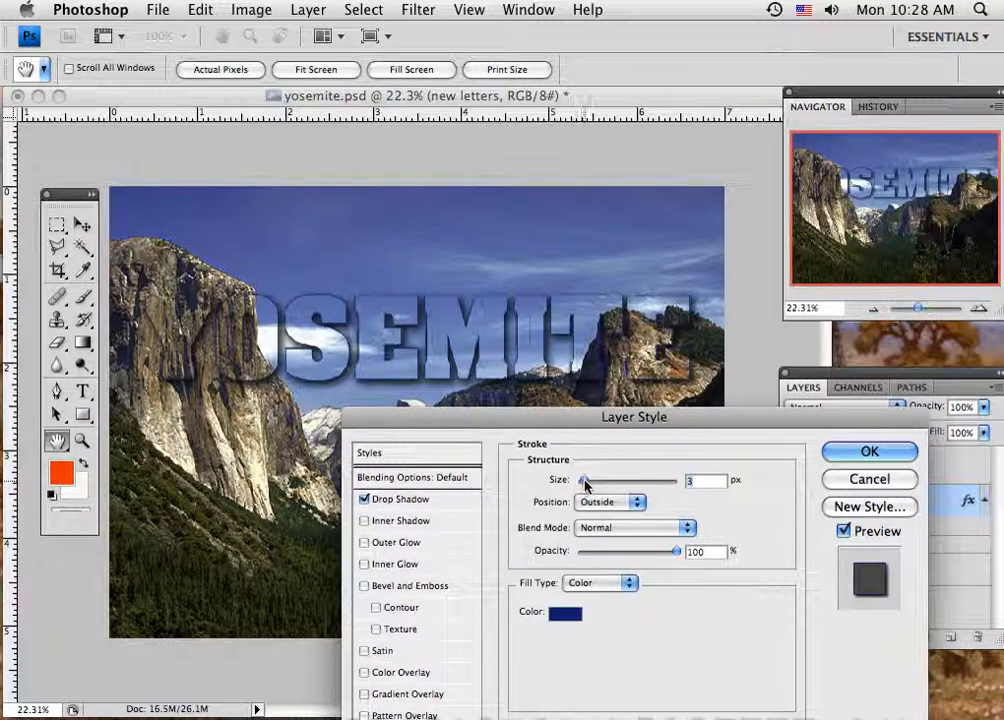
left_click_drag(581, 484, 590, 486)
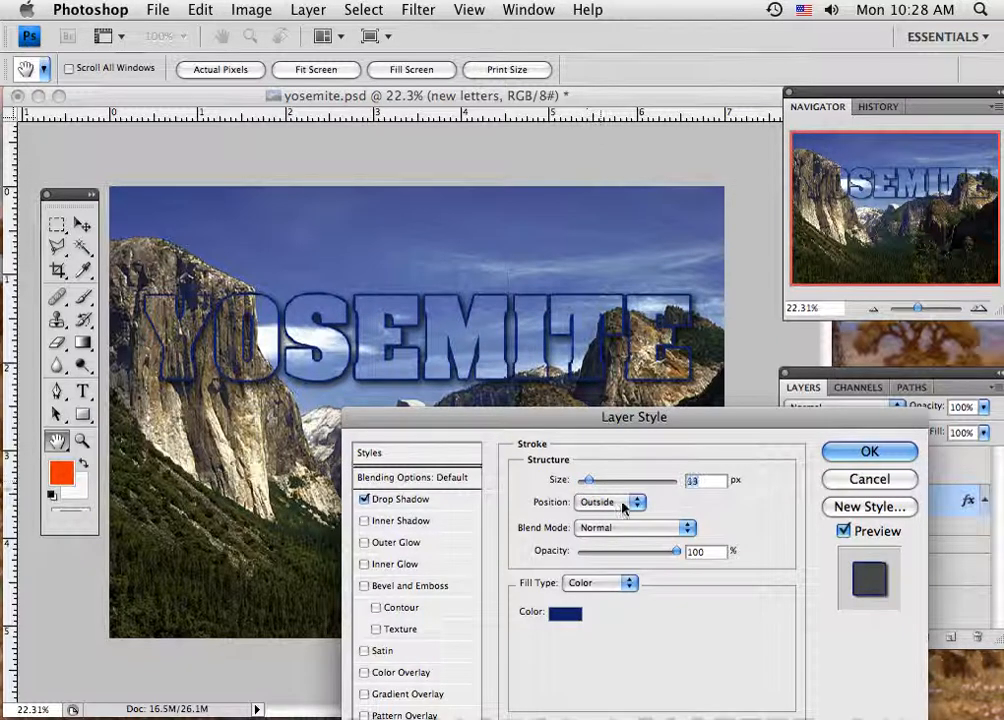
left_click_drag(523, 416, 559, 618)
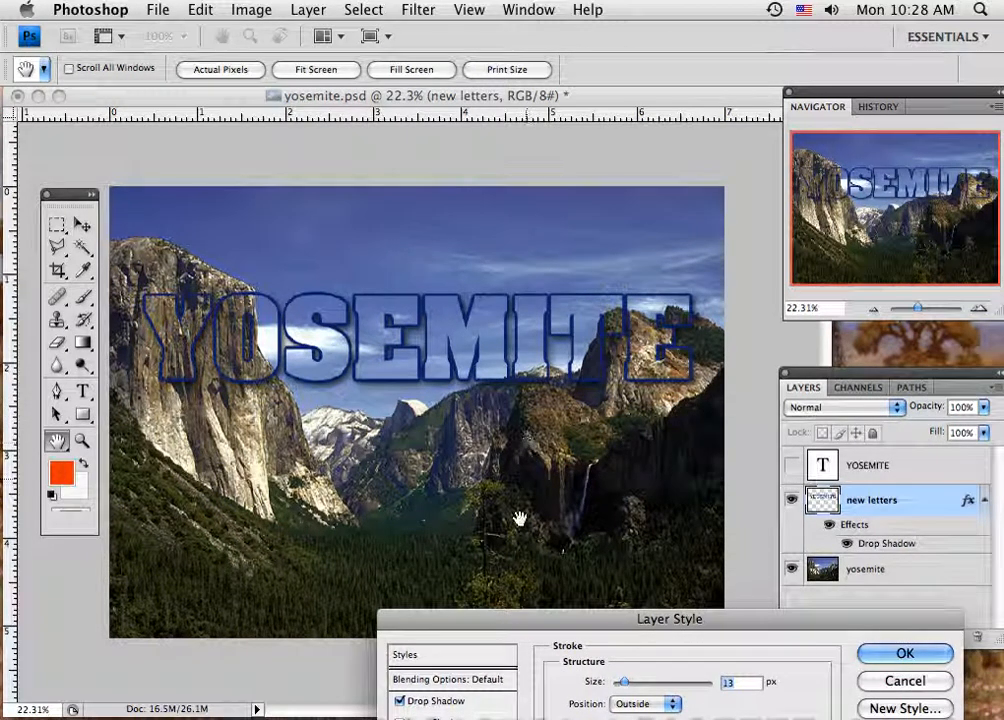
left_click_drag(505, 622, 476, 447)
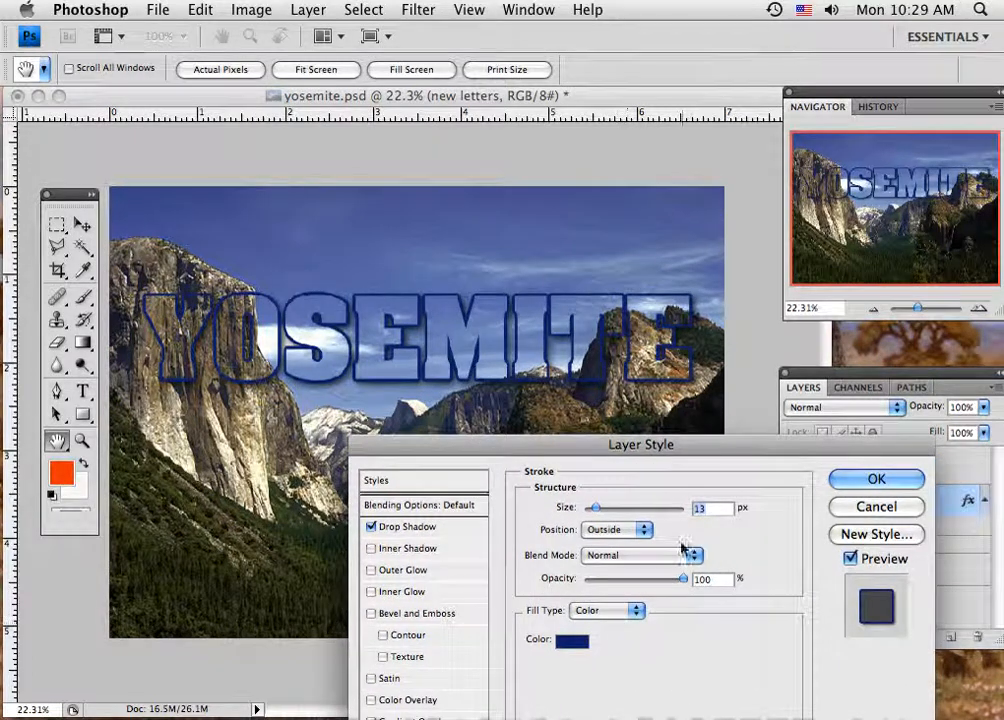
left_click(851, 507)
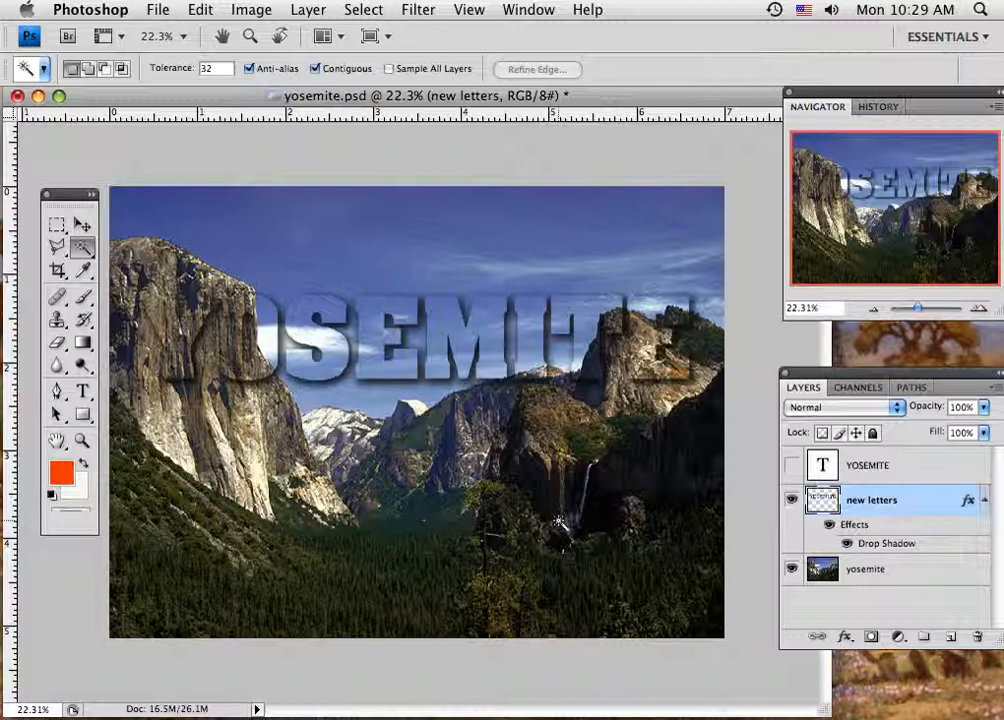
- Show the YOSEMITE text layer and try lowering its opacity to 49%
left_click(866, 470)
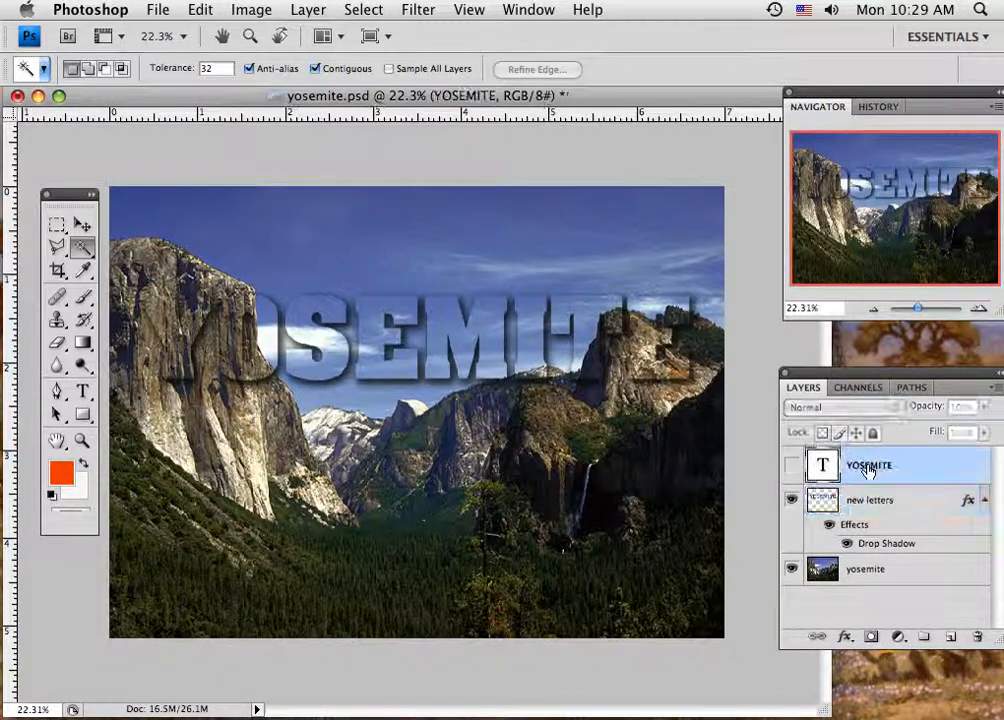
left_click(792, 466)
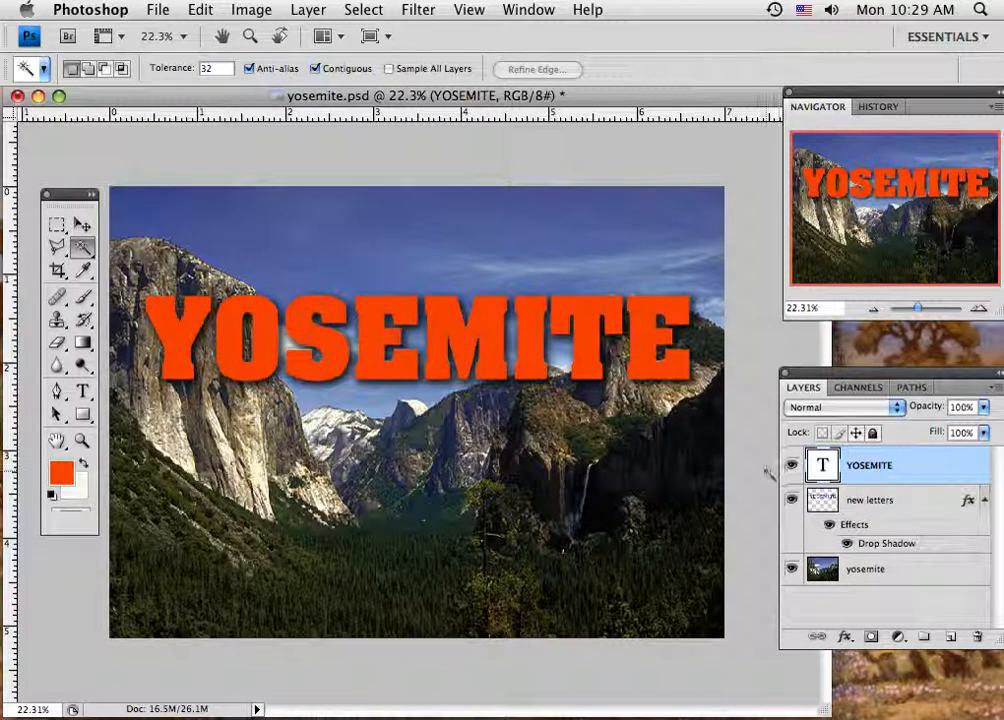
left_click(986, 410)
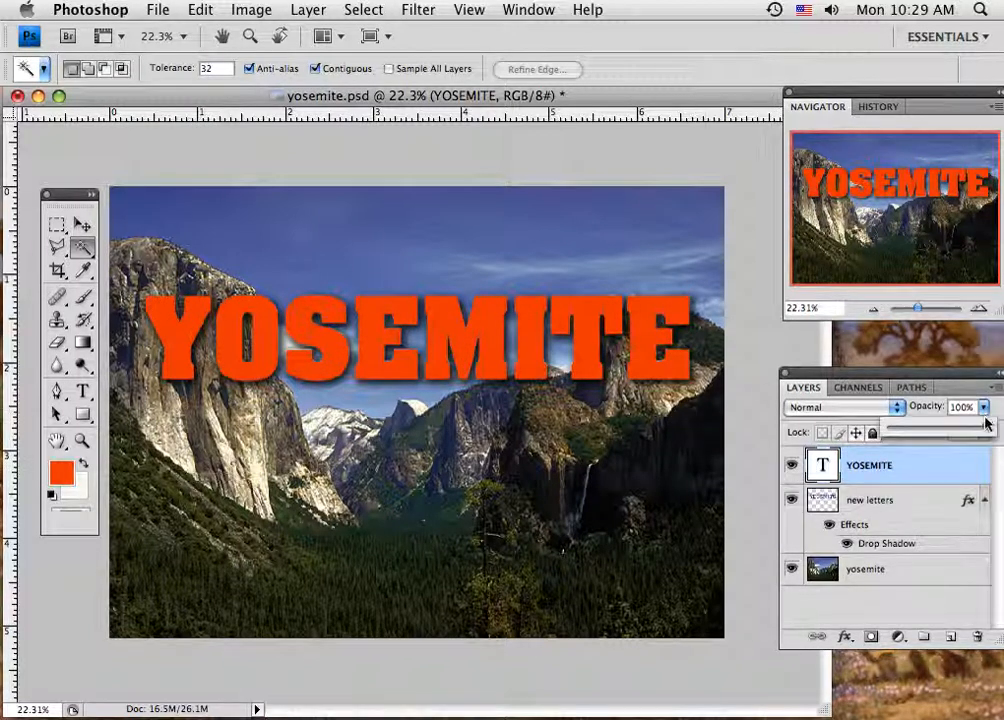
key("Escape")
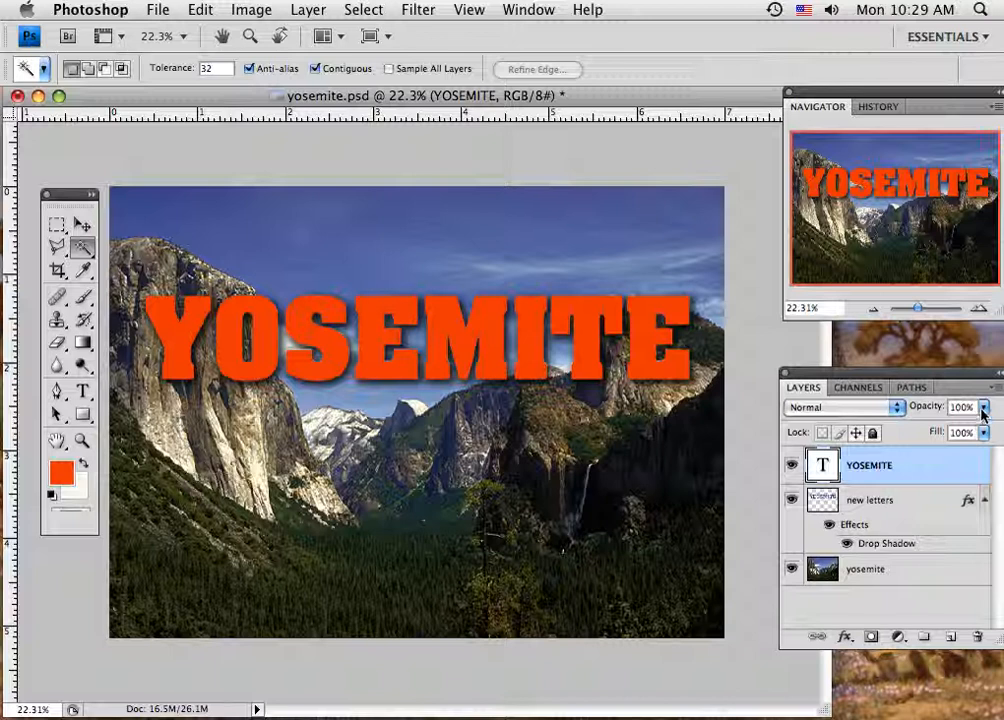
left_click(984, 413)
left_click_drag(984, 428, 926, 431)
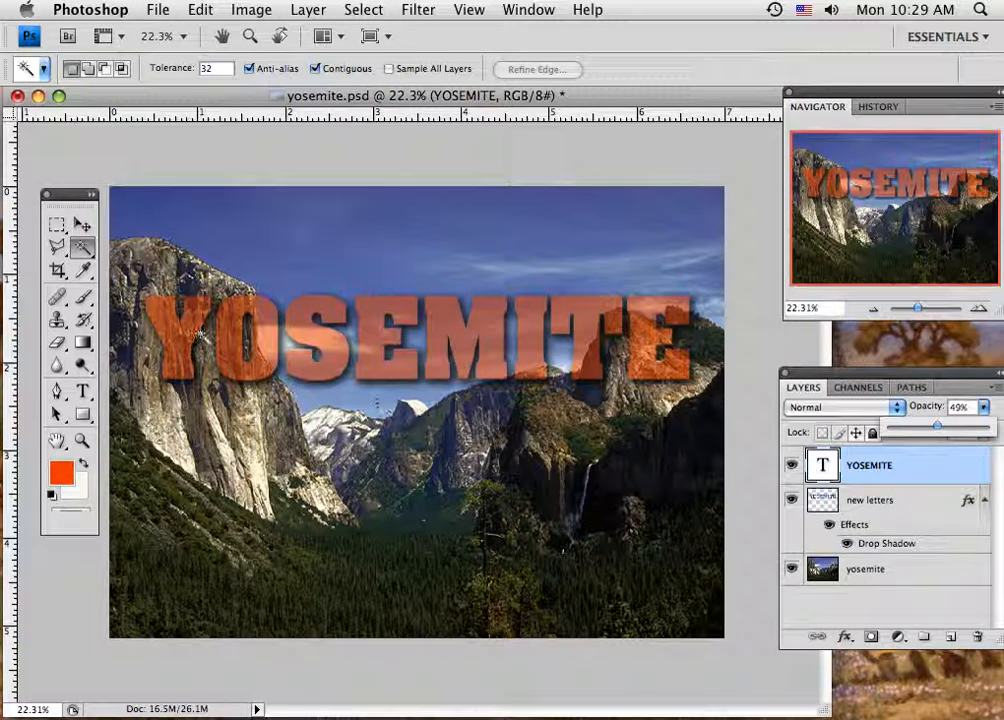
left_click(791, 465)
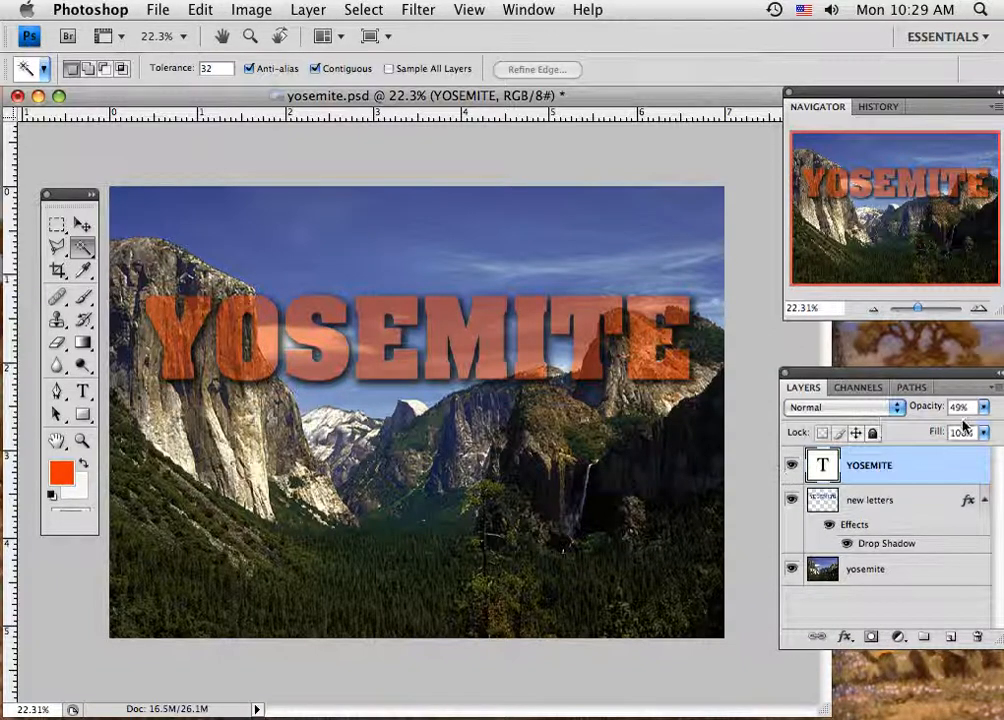
- Return the YOSEMITE text layer's opacity to 100% and hide the layer
left_click(983, 408)
left_click_drag(937, 428, 998, 430)
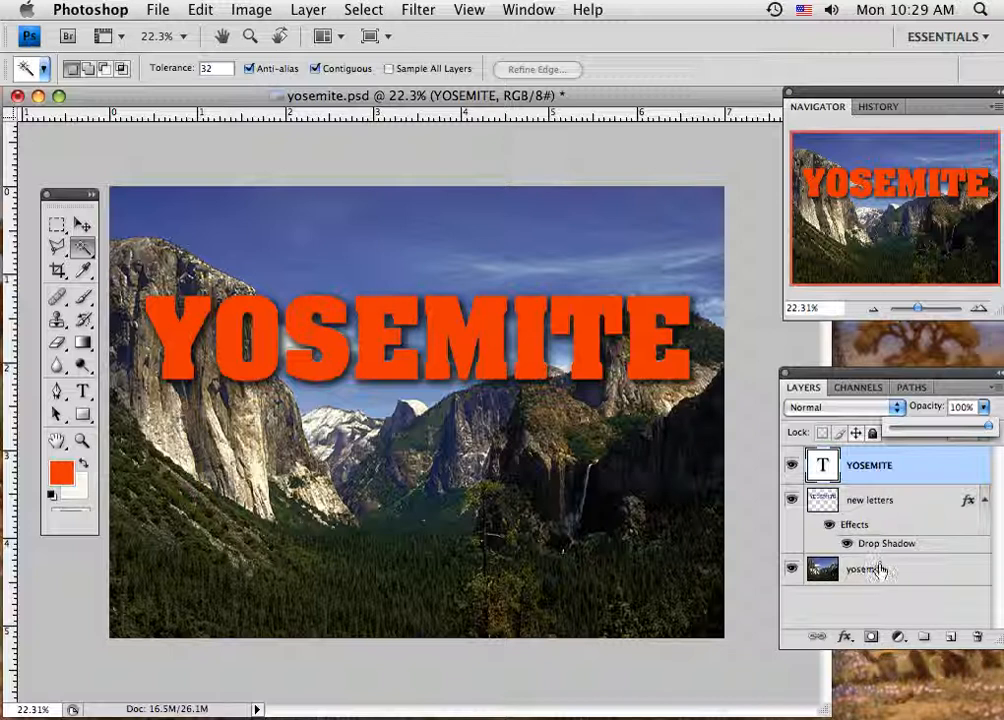
left_click(791, 467)
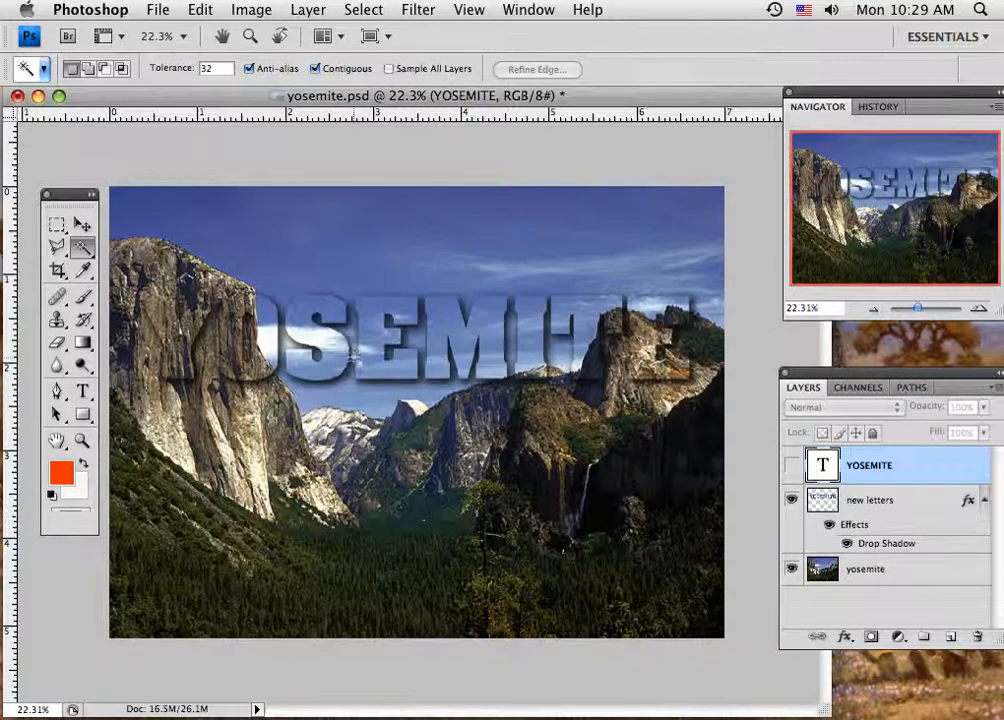
- Check the new letters on their own by temporarily hiding the yosemite photo layer
left_click(82, 225)
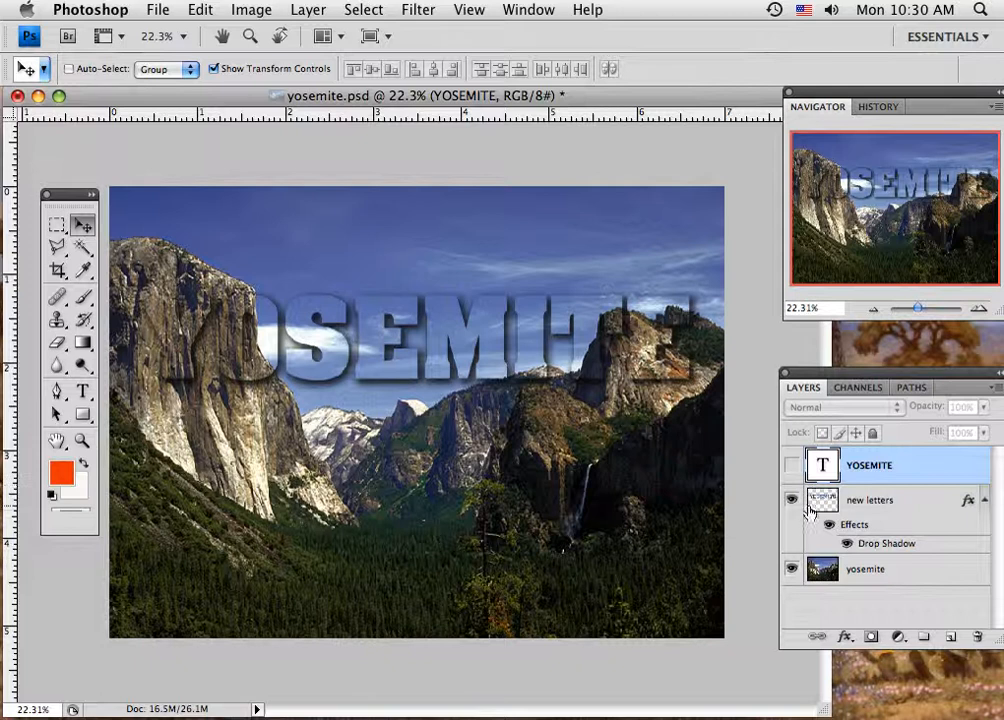
left_click(791, 569)
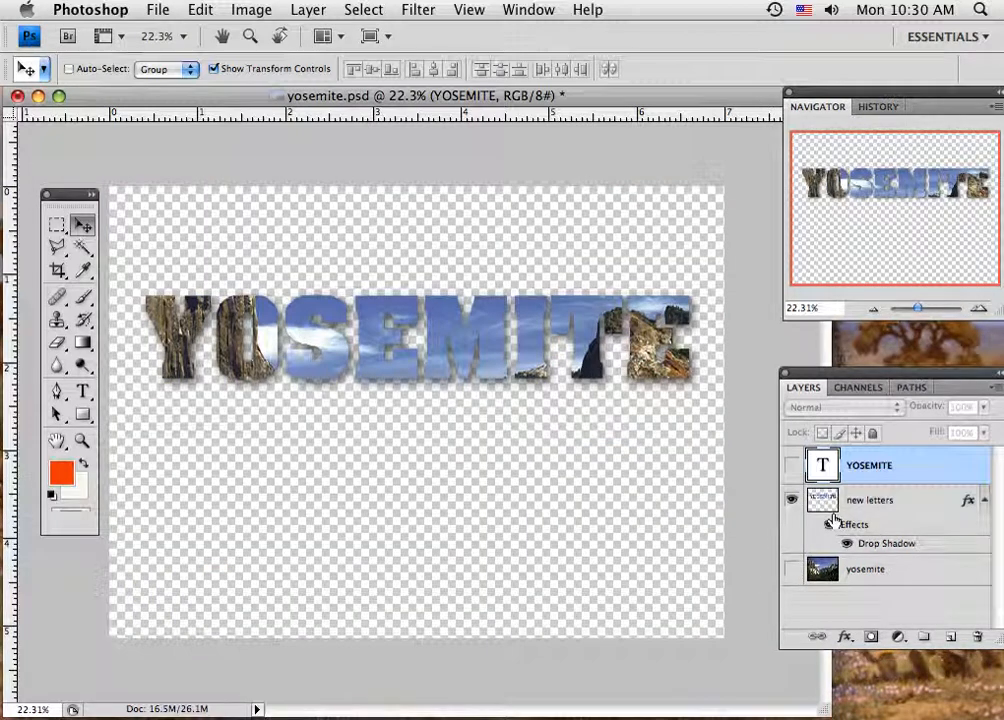
left_click(791, 569)
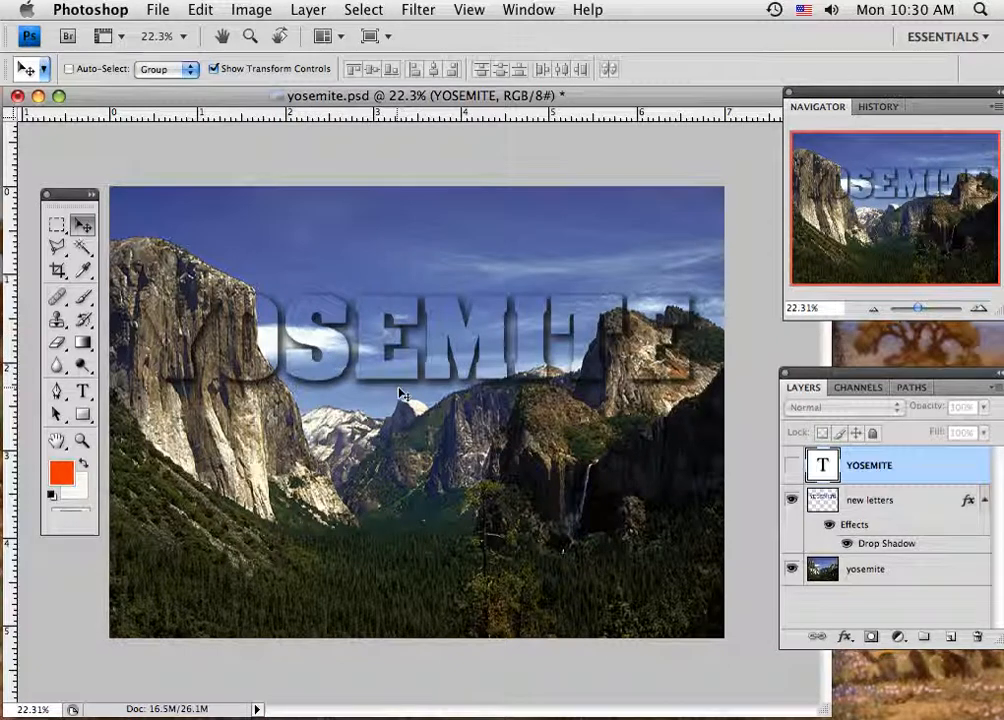
- Delete the new letters layer and show the YOSEMITE text layer again
left_click(791, 499)
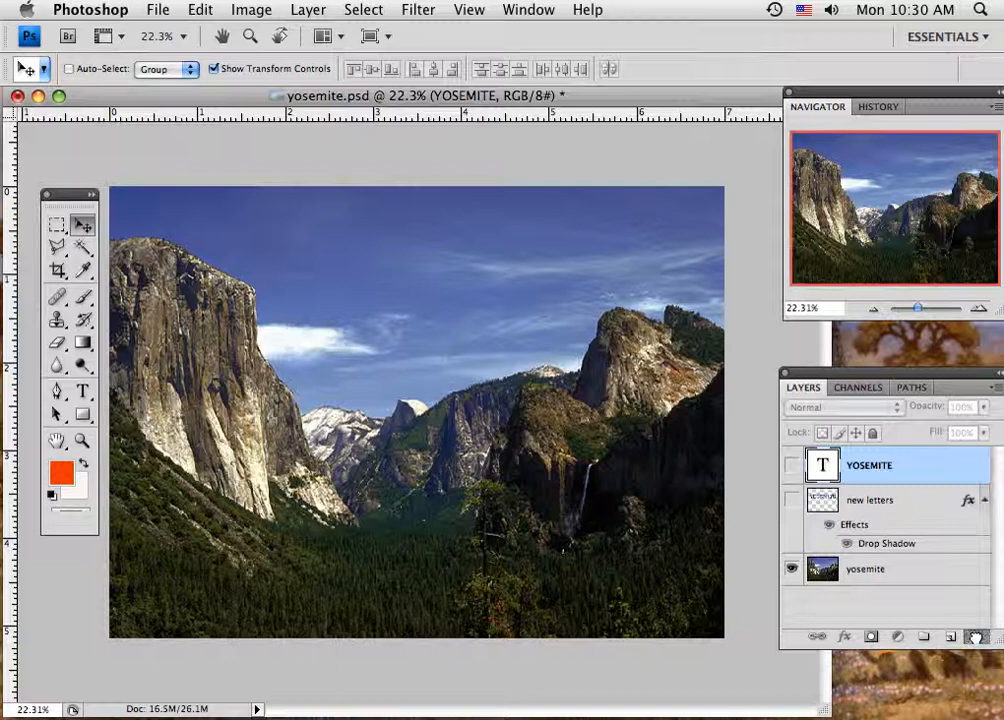
left_click_drag(975, 636, 975, 636)
left_click(791, 466)
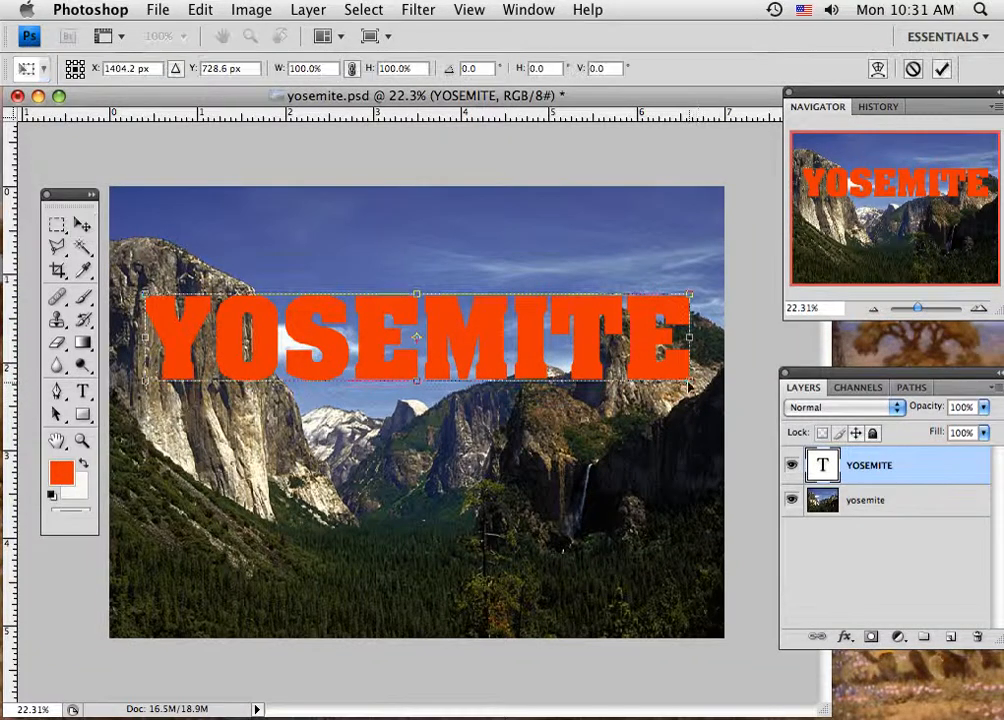
- Shift the YOSEMITE text slightly down, scale it proportionally to about 66.7%, and apply the transformation
mouse_move(545, 300)
left_mouse_down()
mouse_move(530, 292)
mouse_move(543, 312)
left_mouse_up()
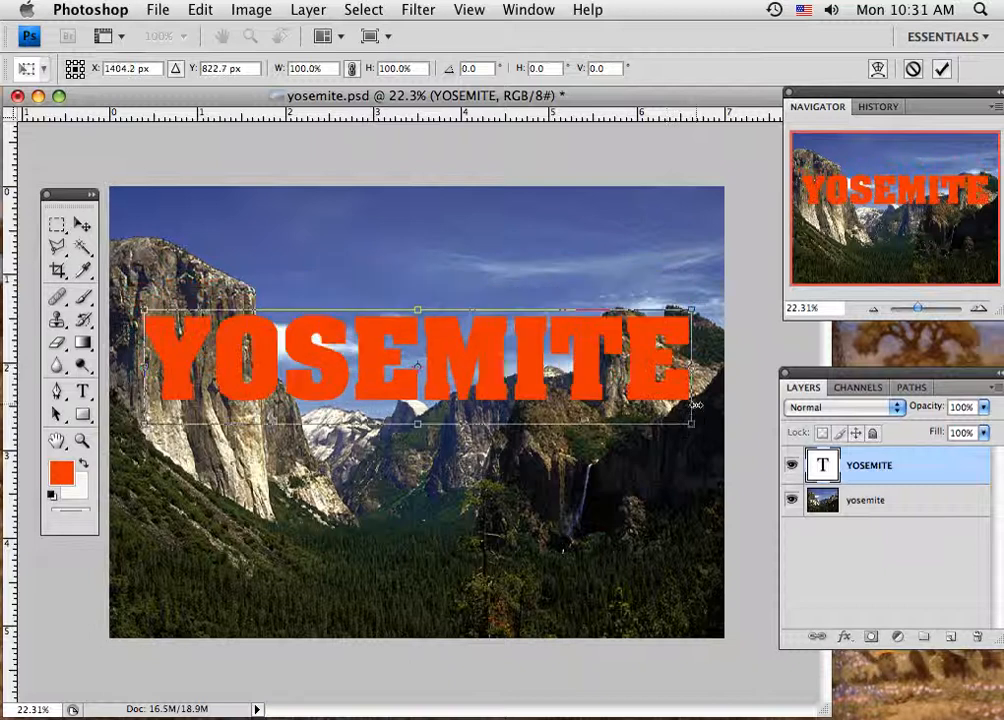
left_click_drag(692, 426, 604, 370)
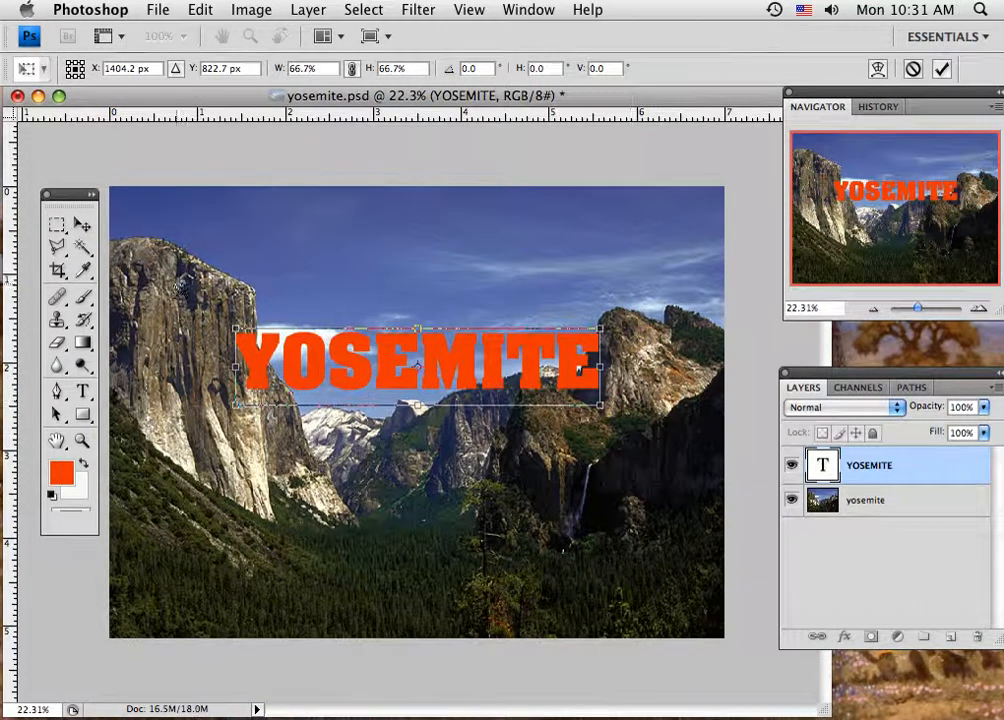
left_click(86, 226)
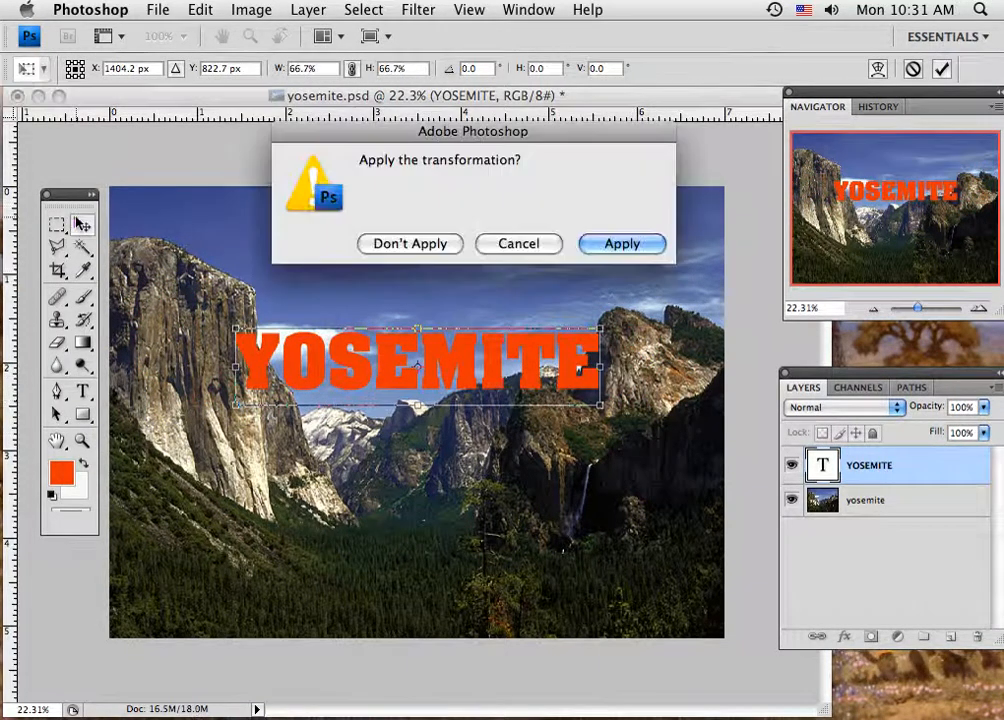
left_click(620, 242)
- Move the YOSEMITE text up into the sky and centre it horizontally on a temporary vertical guide at the photo's middle
left_click_drag(476, 370, 464, 255)
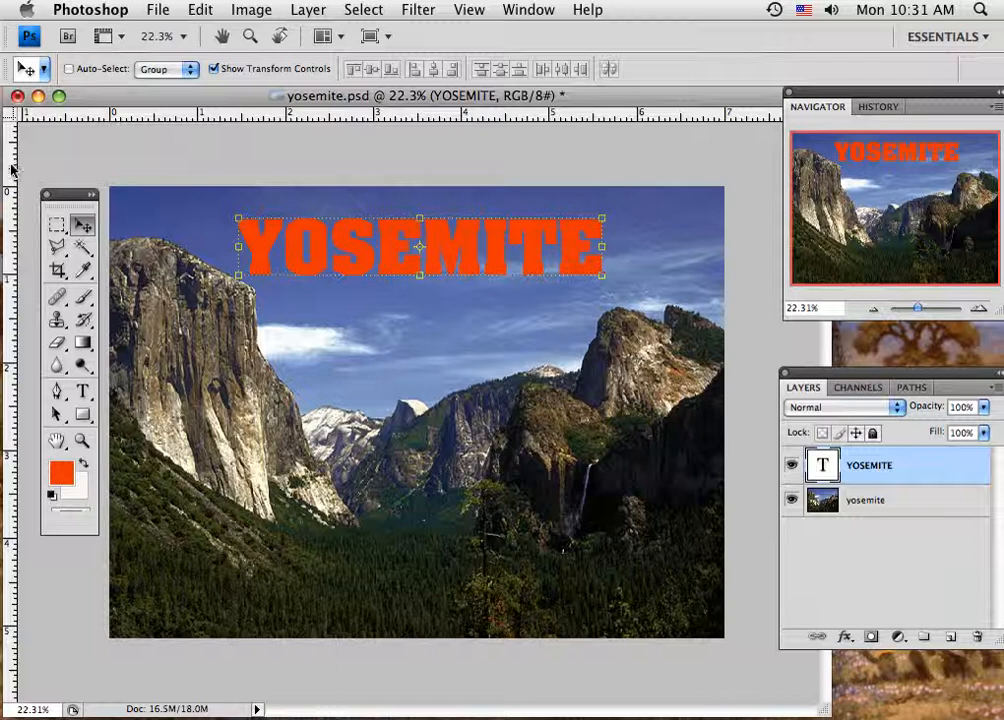
left_click_drag(298, 155, 417, 160)
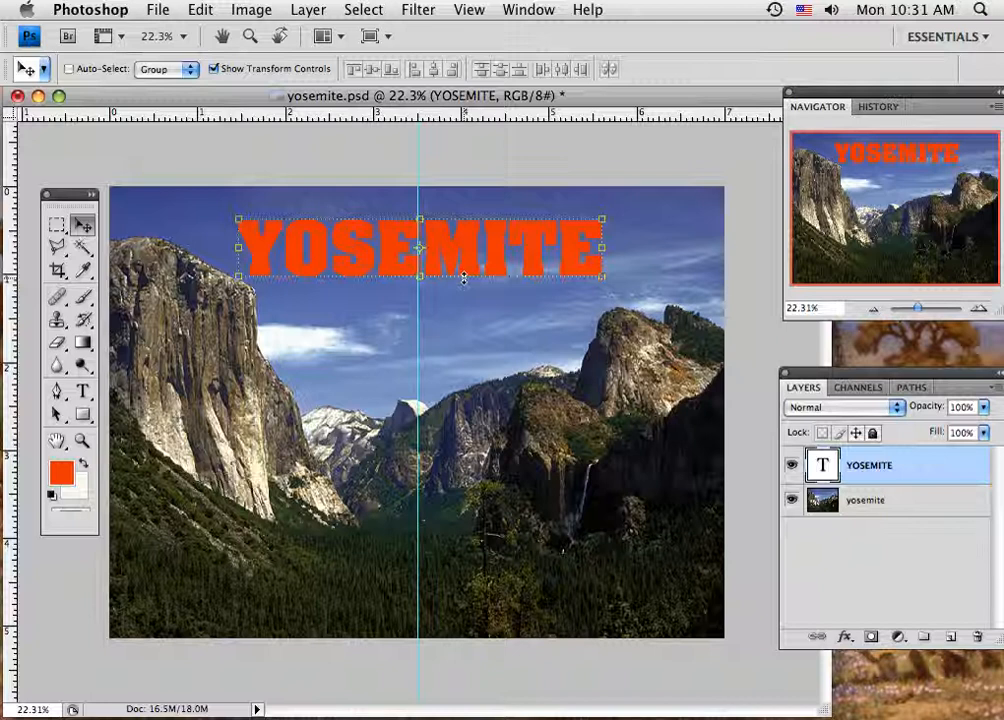
left_click_drag(466, 285, 466, 287)
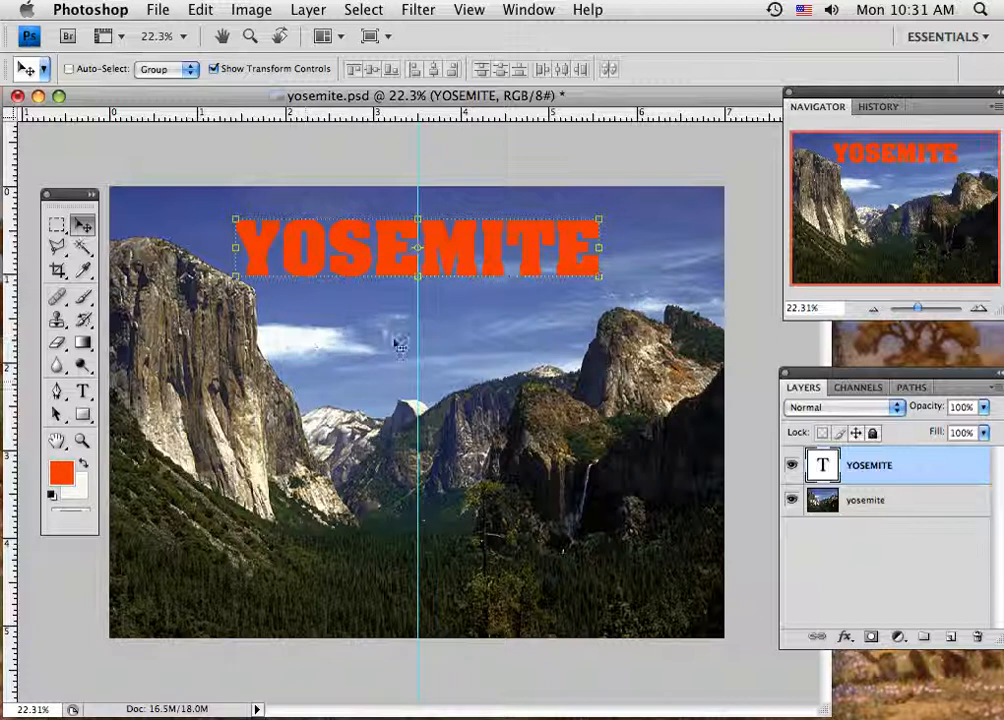
left_click_drag(417, 170, 10, 169)
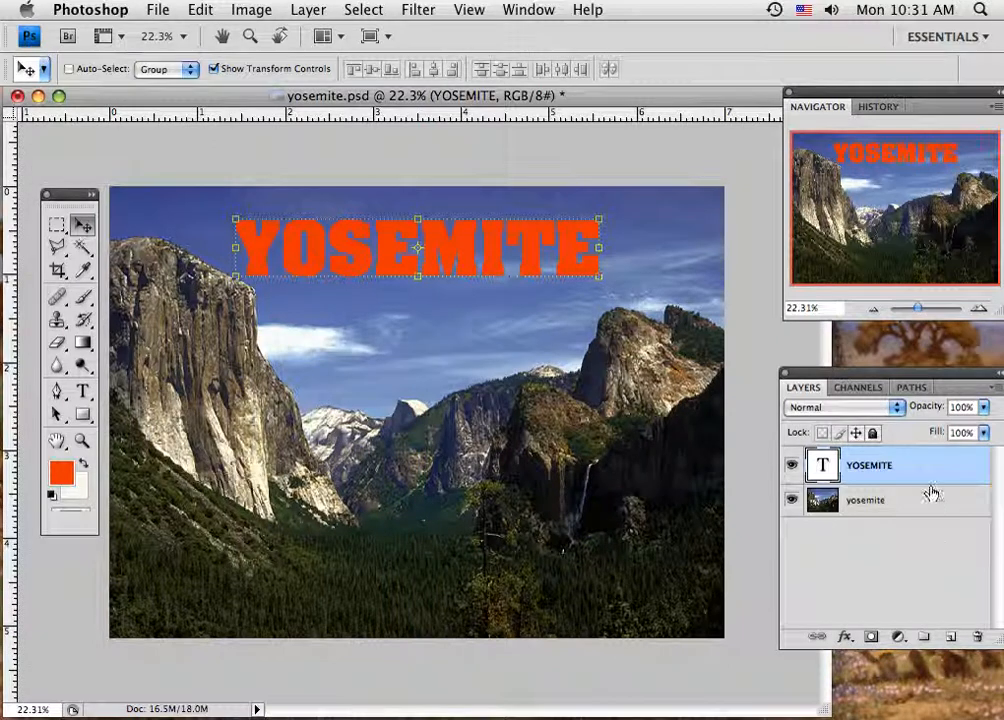
- Select the letter Y and all similarly coloured letters, and activate the yosemite photo layer with the YOSEMITE text layer hidden
left_click(82, 247)
left_click(255, 240)
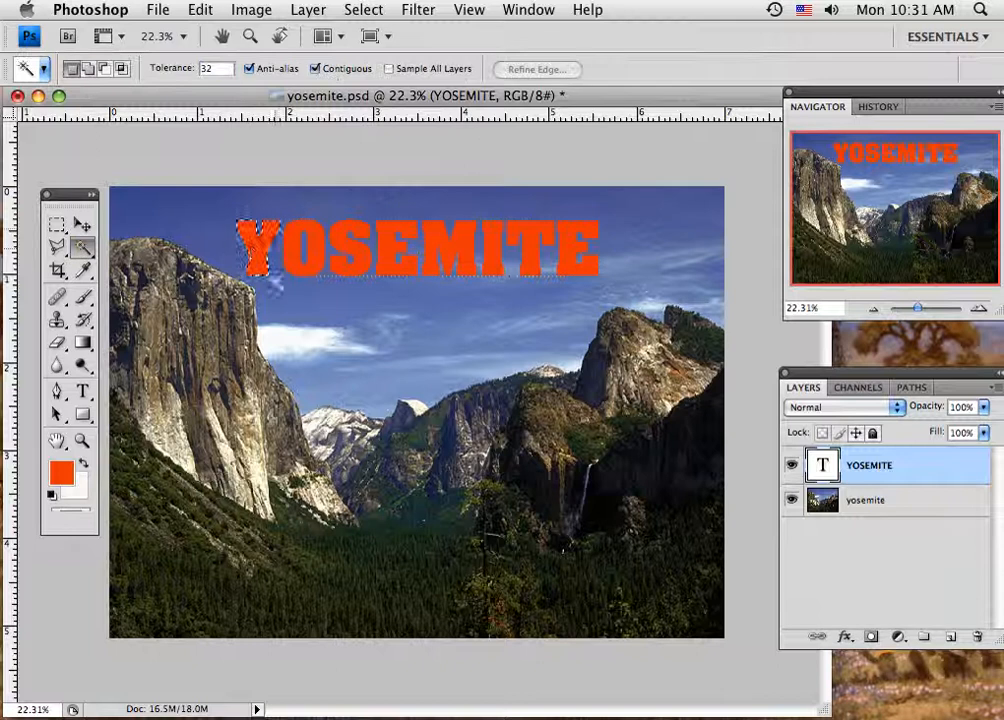
left_click(363, 9)
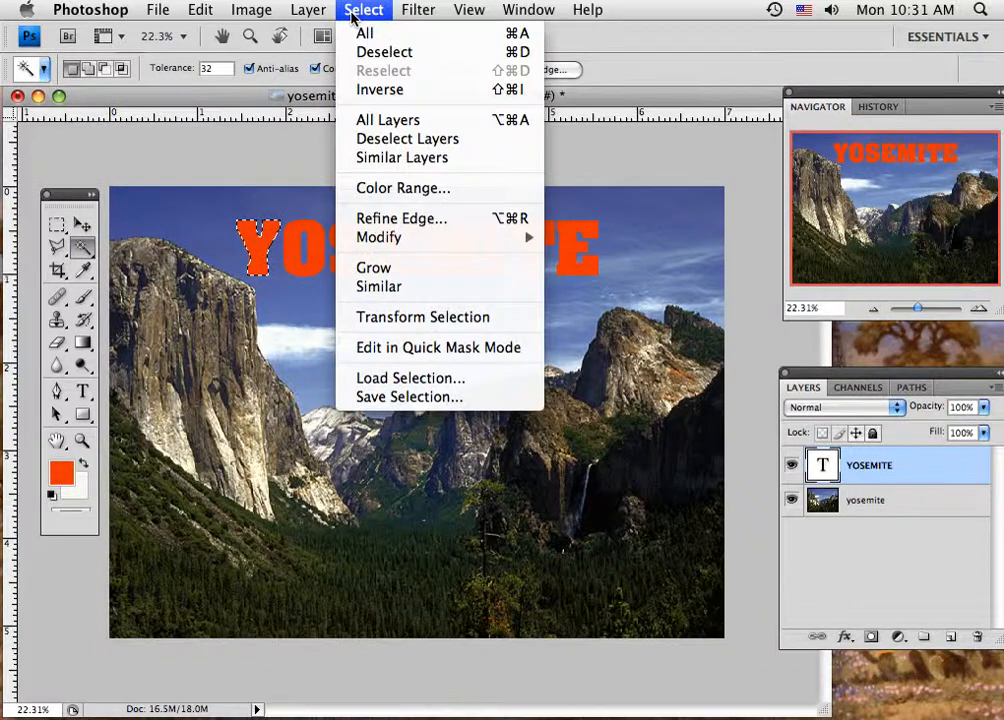
left_click(378, 288)
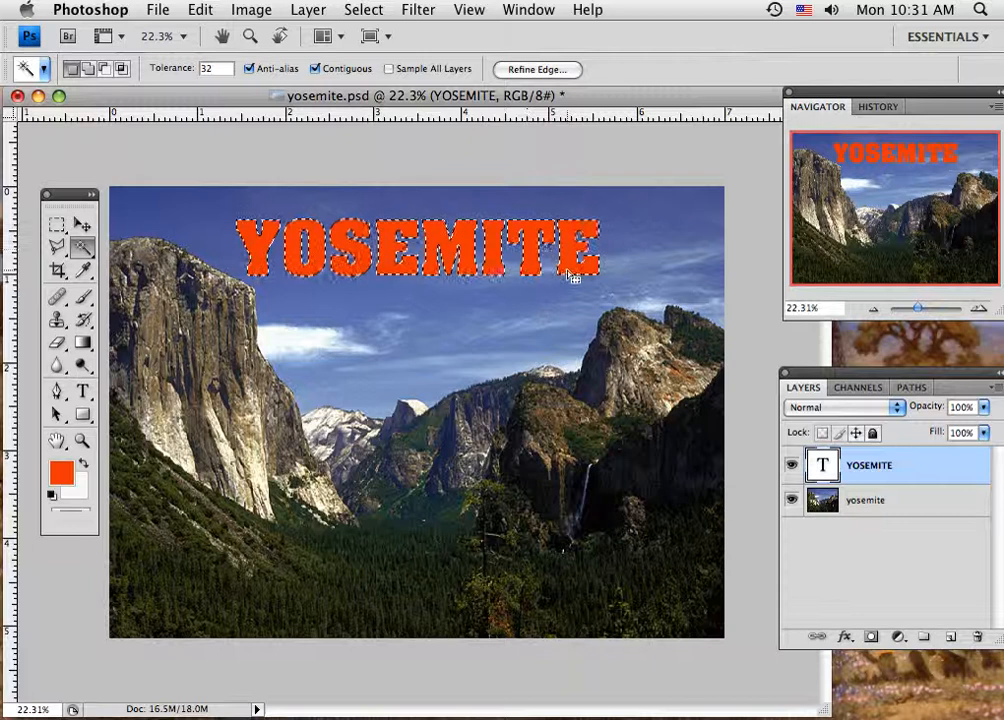
left_click(791, 467)
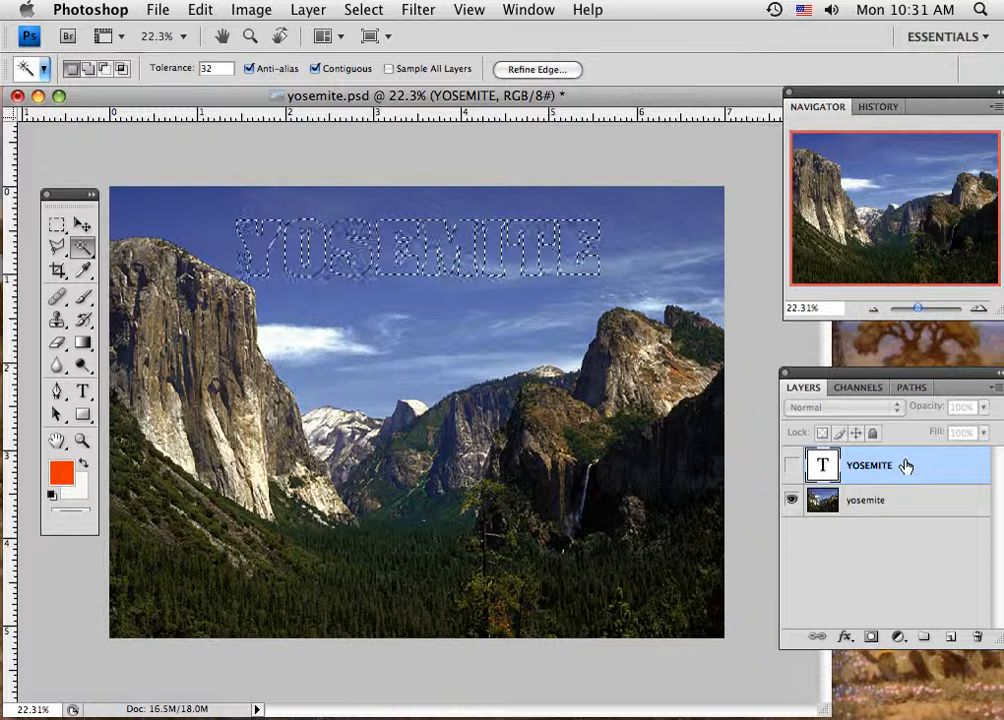
left_click(858, 508)
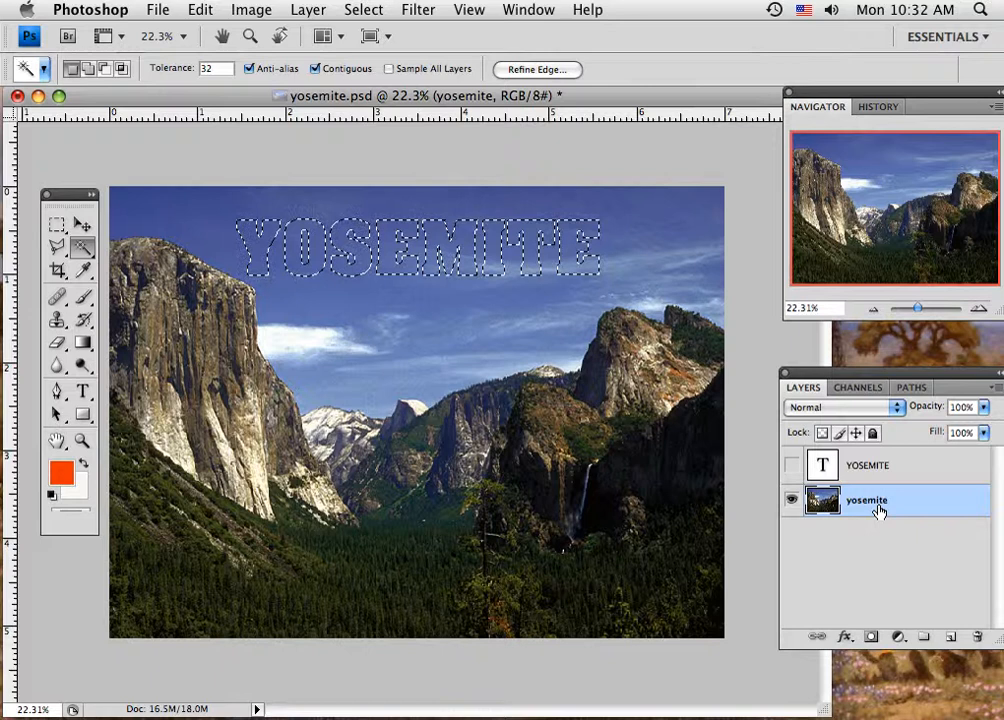
- Add a layer named "sky letters" above the yosemite layer and paste the copied sky-filled letters into it
left_click(950, 638)
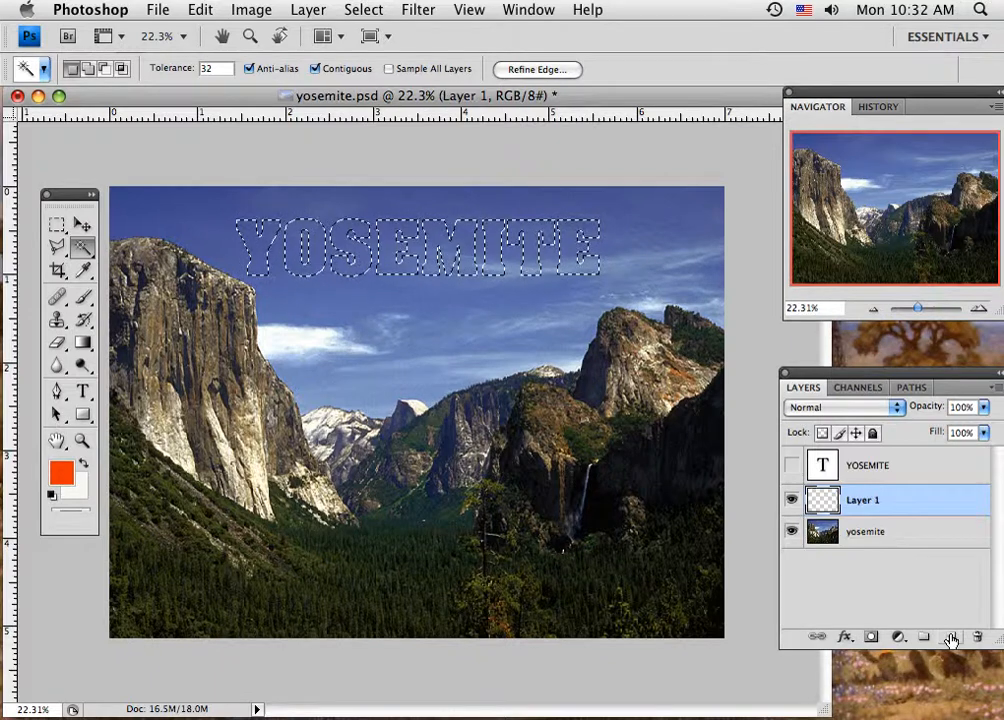
double_click(862, 501)
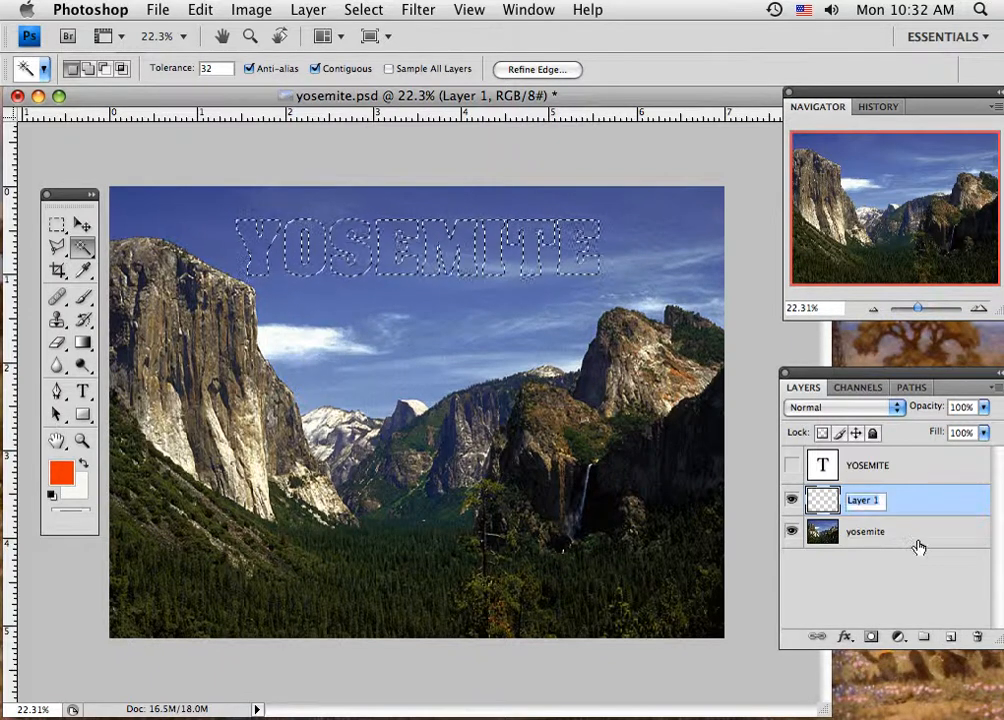
type("sk")
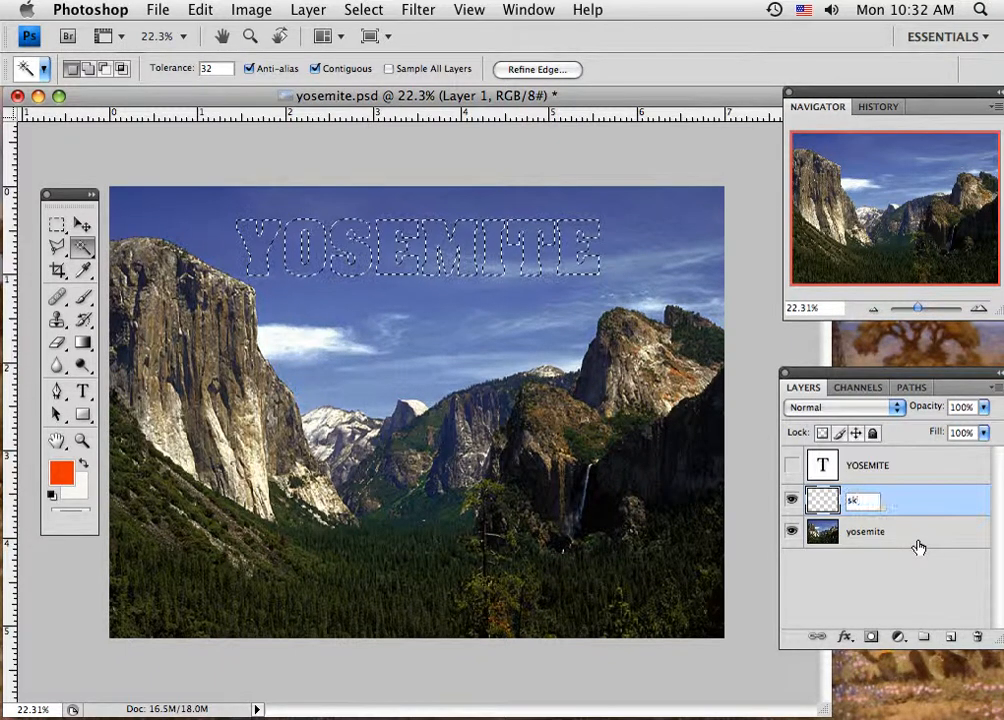
type("y letters")
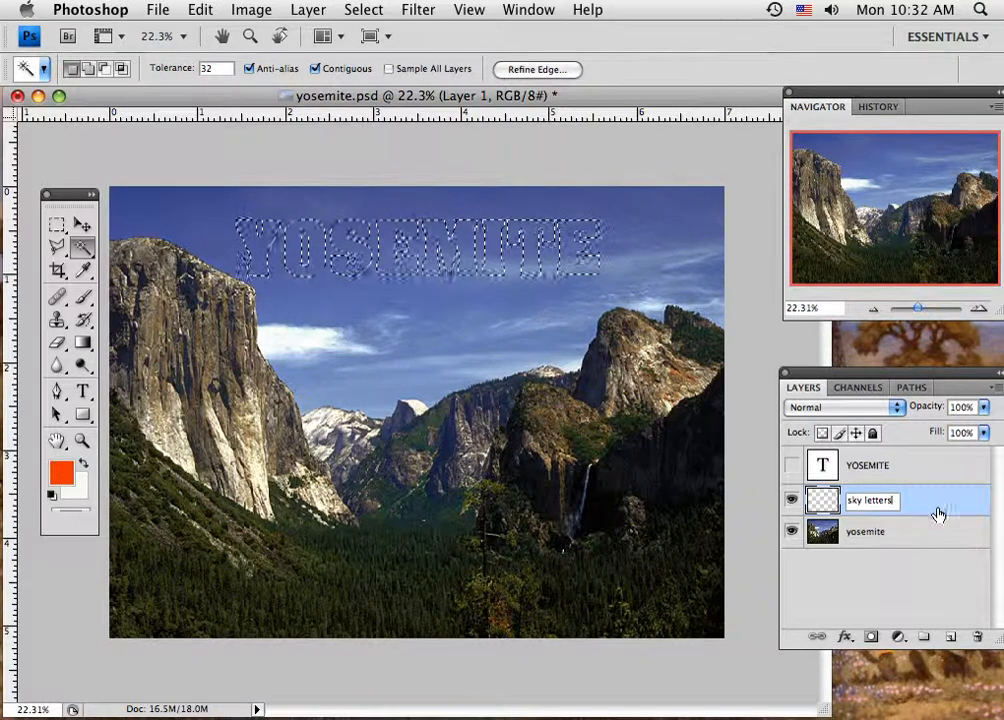
left_click(936, 512)
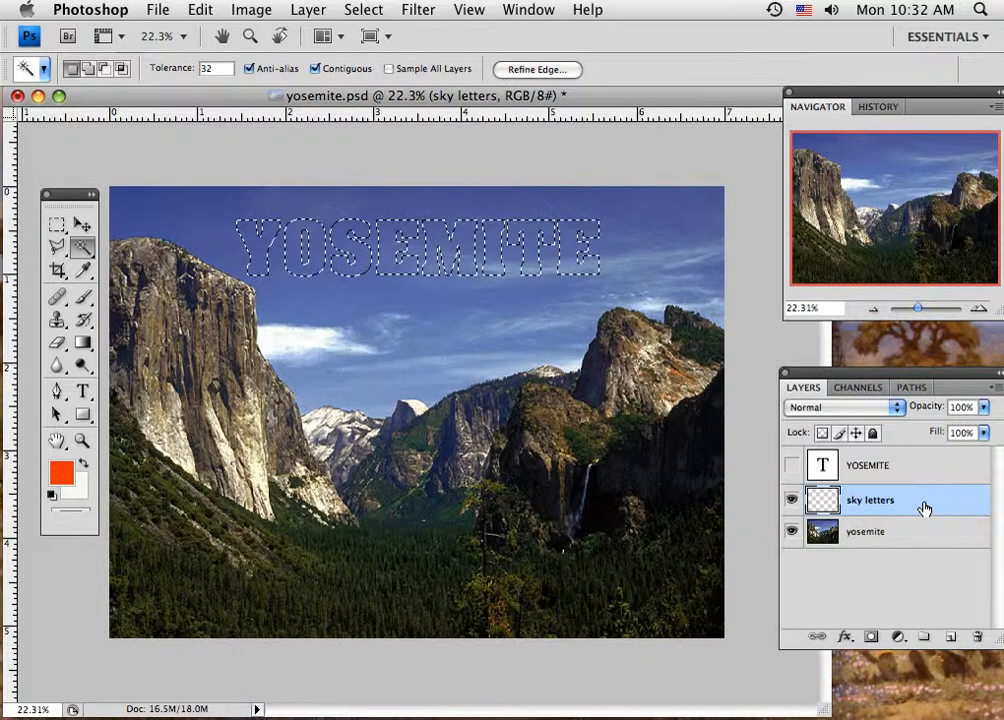
key("super+v")
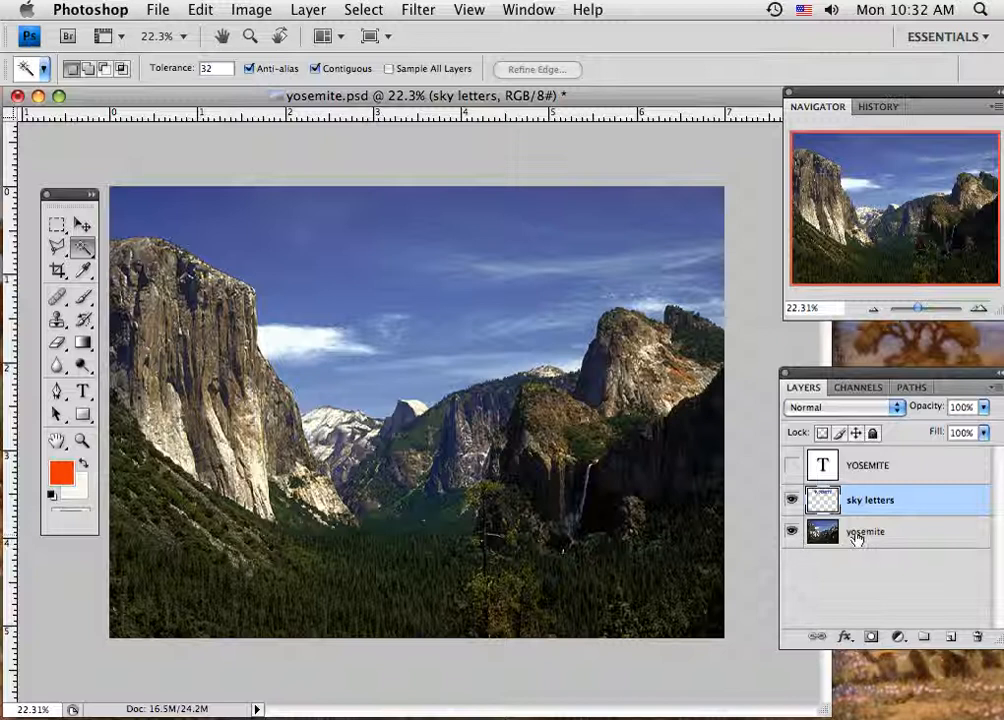
- With the yosemite layer hidden, give sky letters a Drop Shadow with 25 px distance, 13% spread and 24 px size
left_click(792, 533)
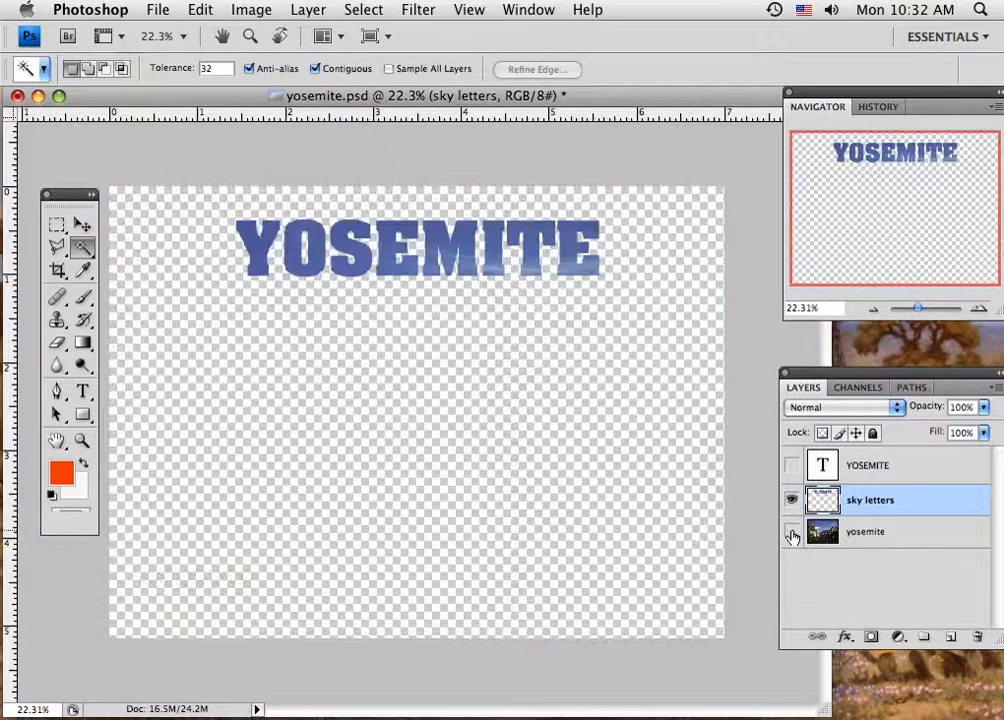
left_click(845, 644)
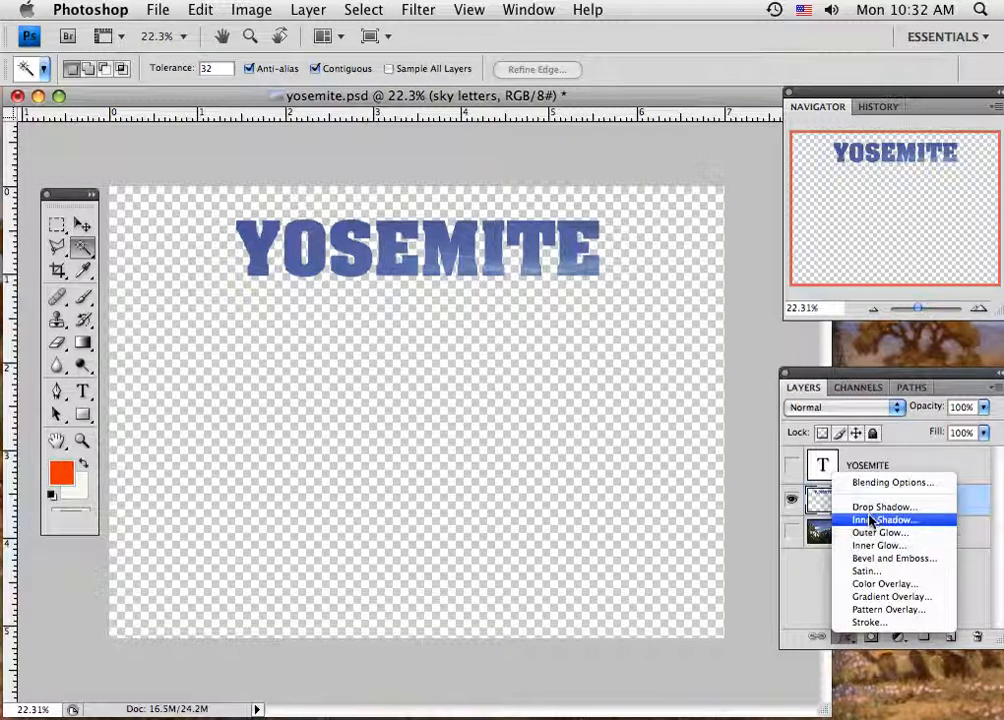
left_click(870, 510)
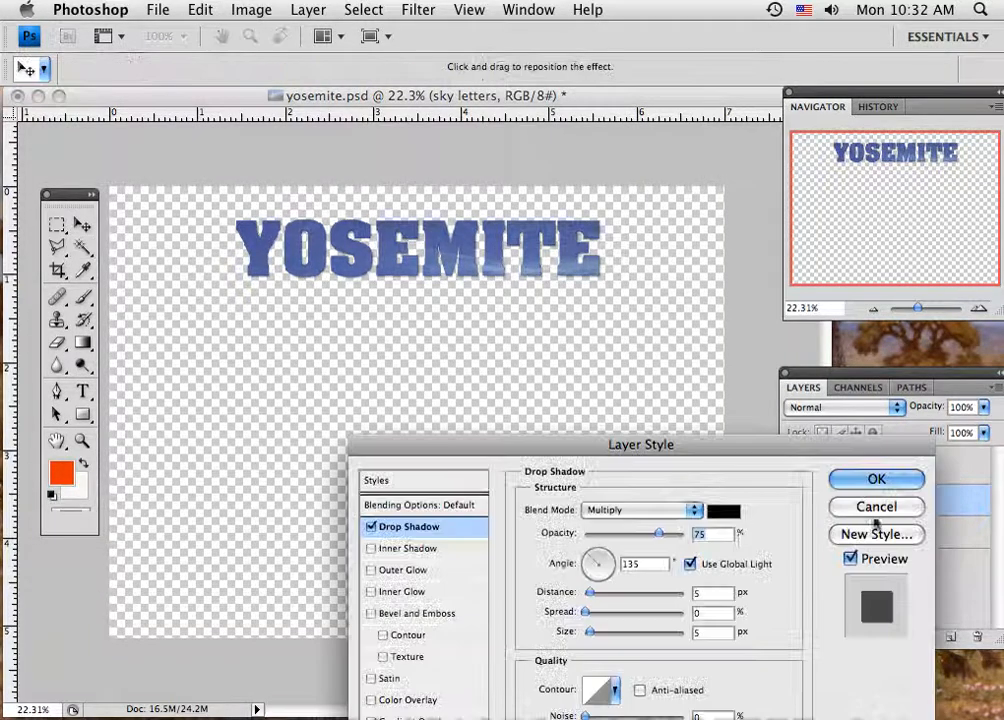
left_click_drag(596, 600, 601, 634)
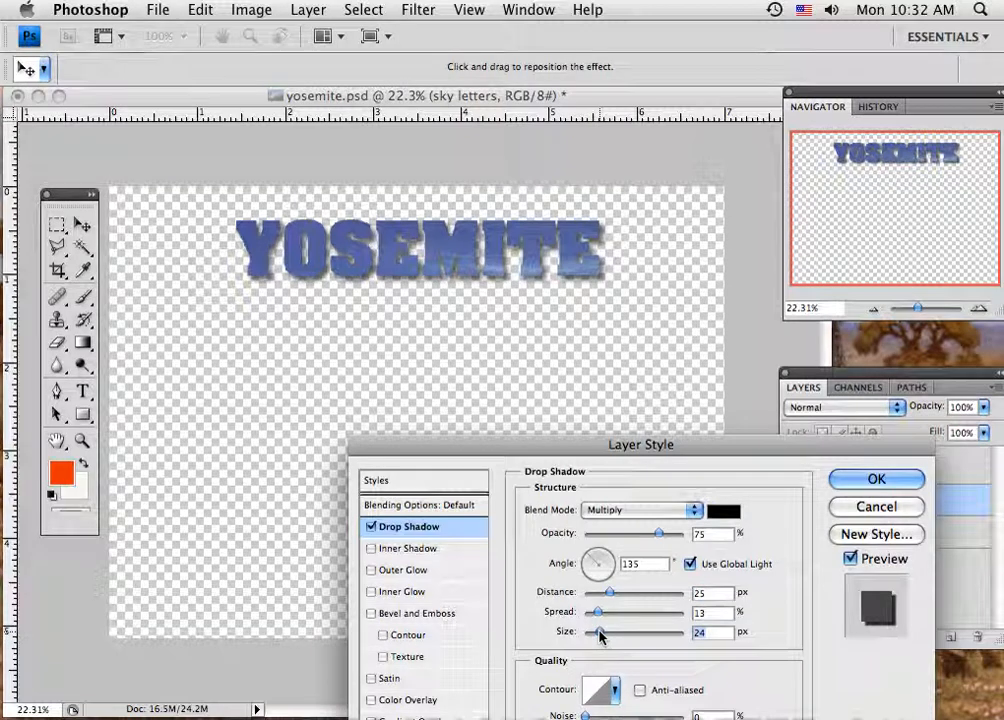
left_click(852, 479)
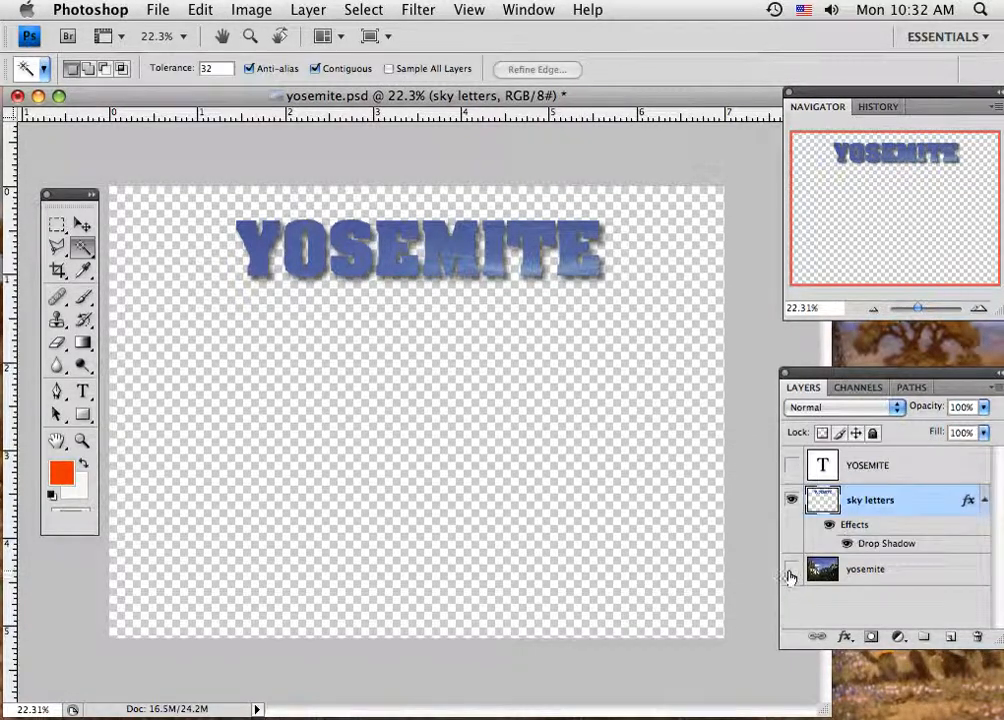
- Show the yosemite photo layer again and turn off the Move tool's transform controls around the letters
left_click(792, 572)
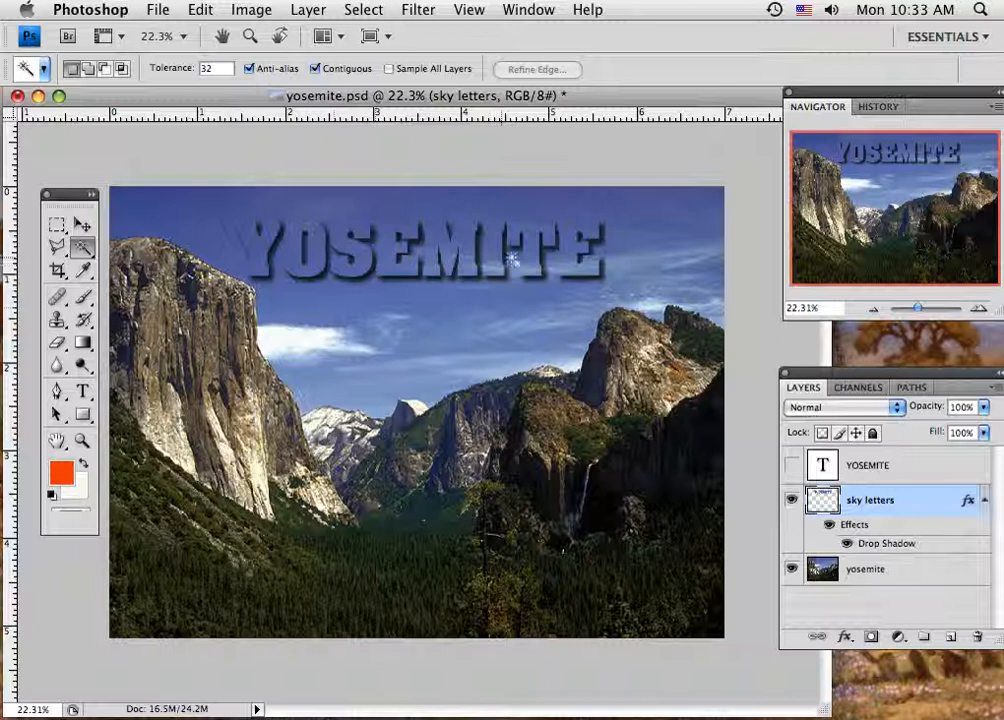
left_click(83, 224)
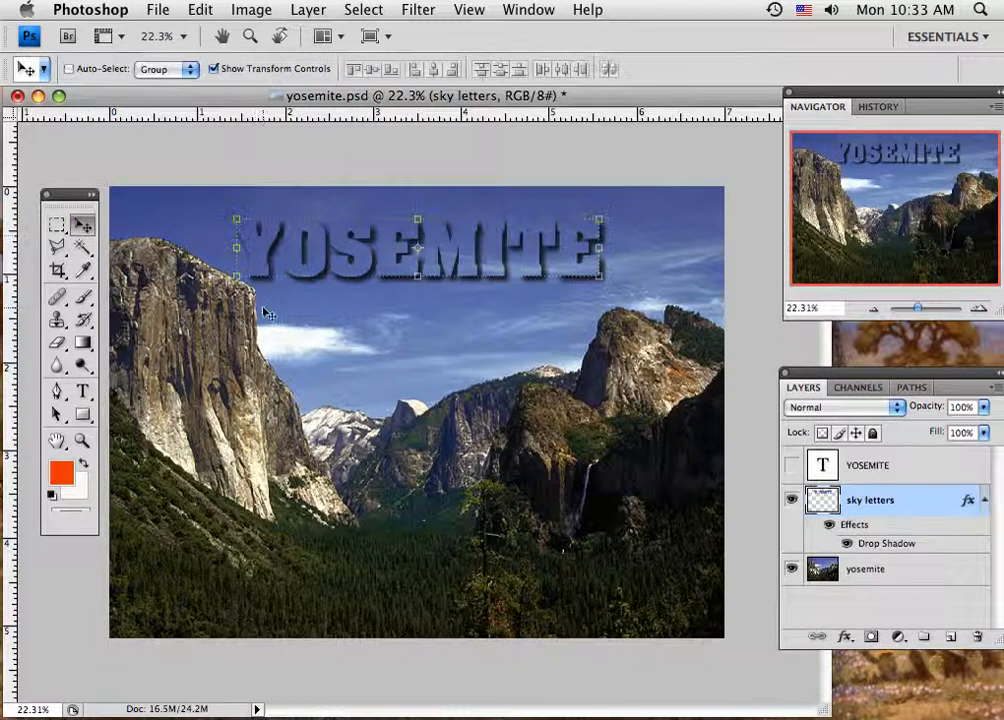
left_click(213, 69)
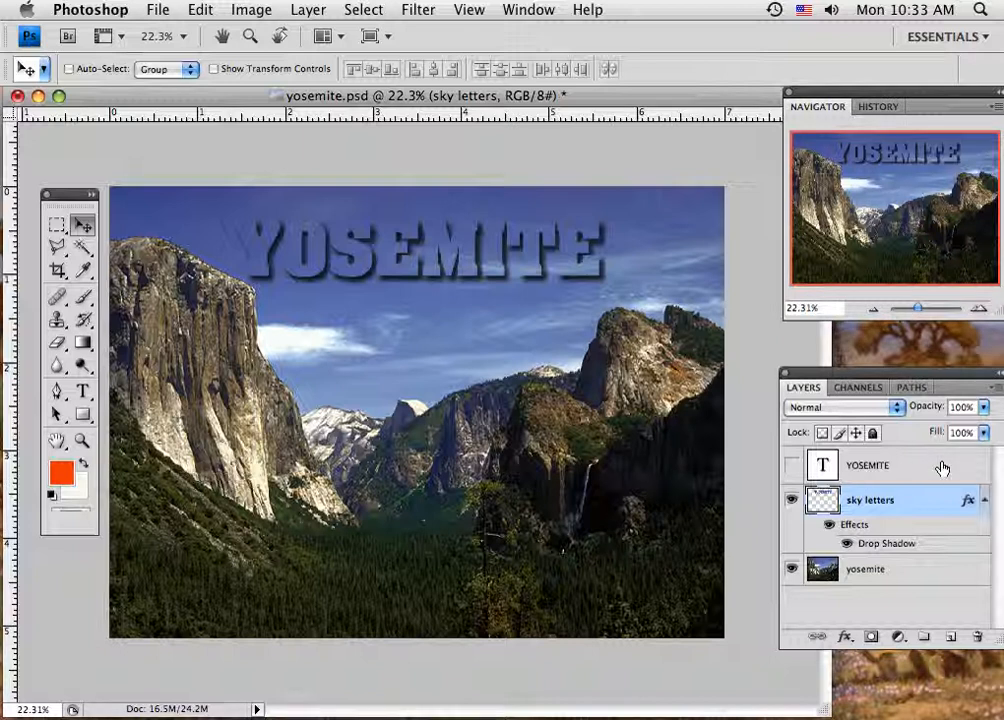
- Delete the hidden YOSEMITE text layer and flatten the remaining layers into a single image
left_click_drag(948, 500, 974, 636)
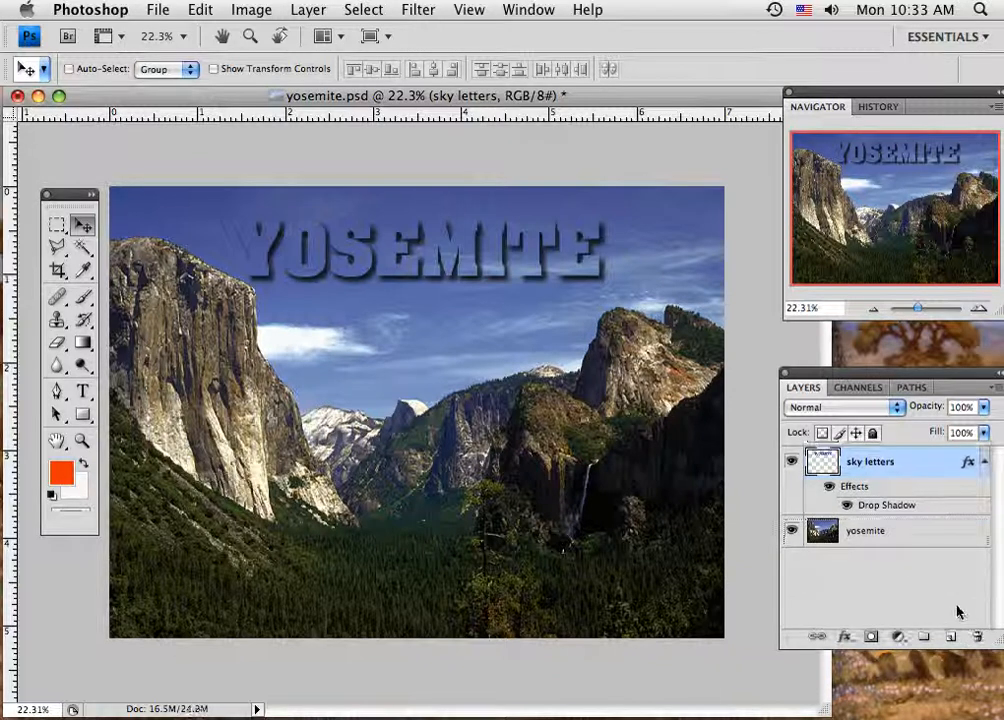
left_click(983, 463)
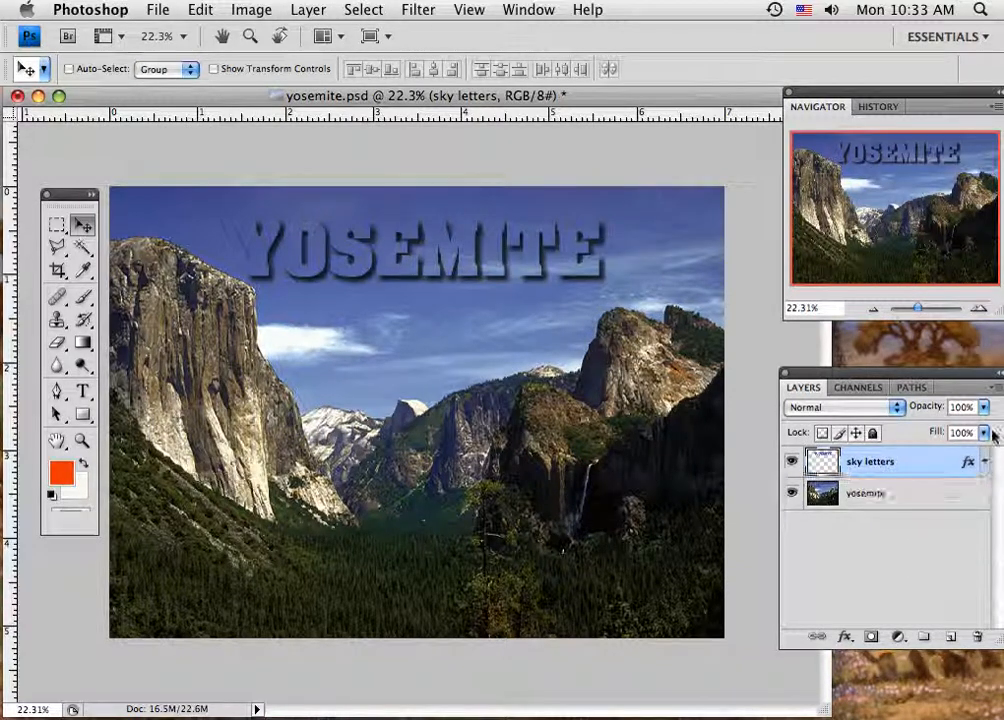
left_click(1000, 395)
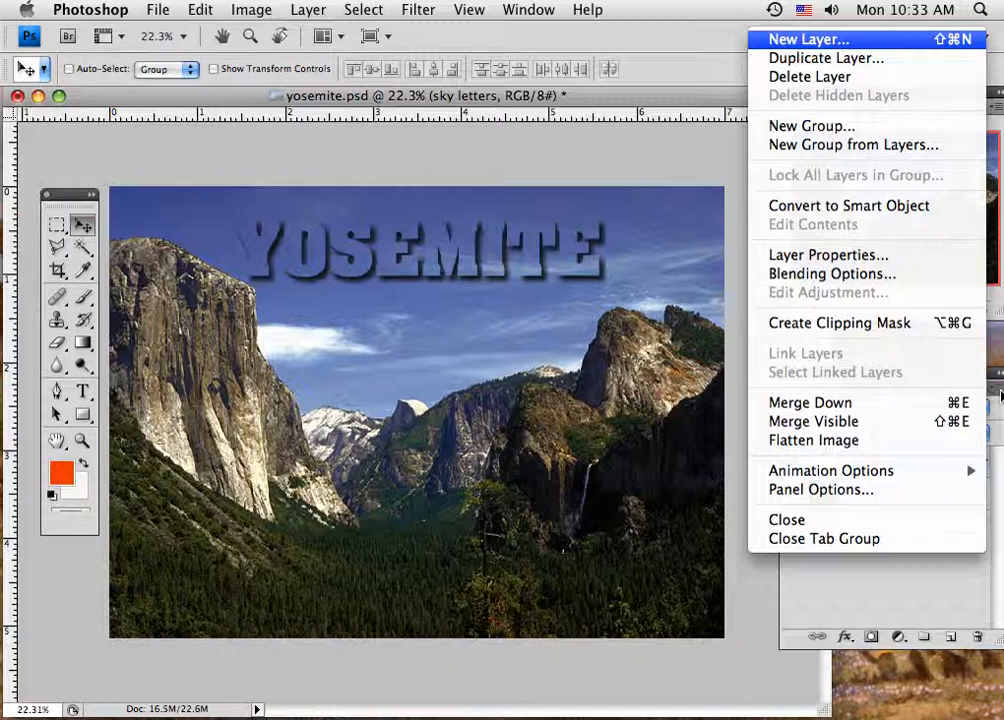
left_click(900, 440)
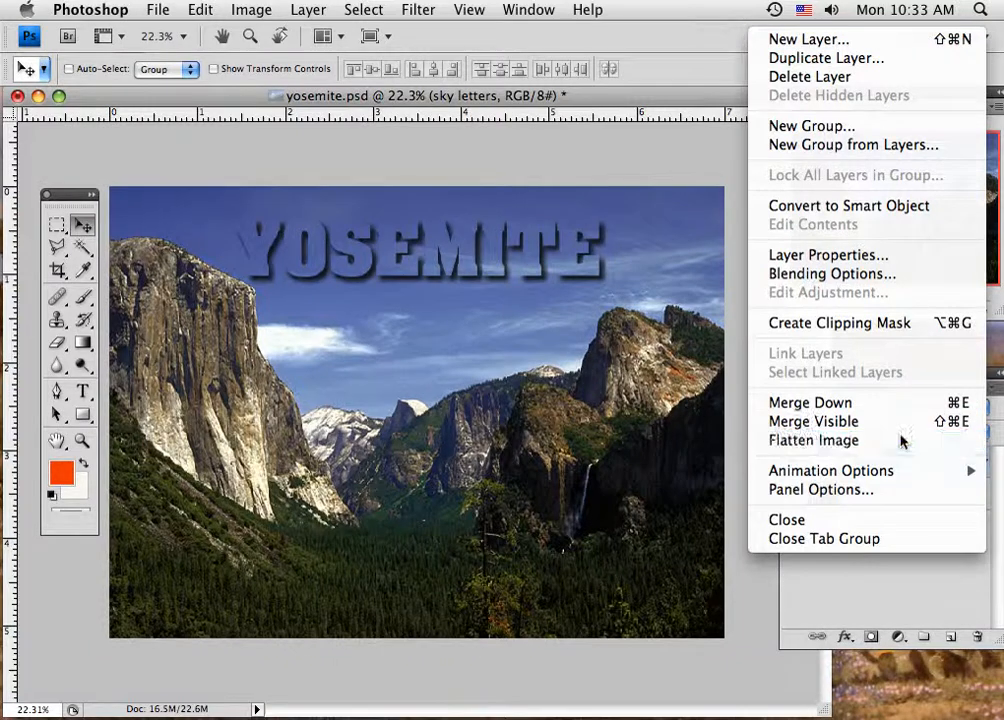